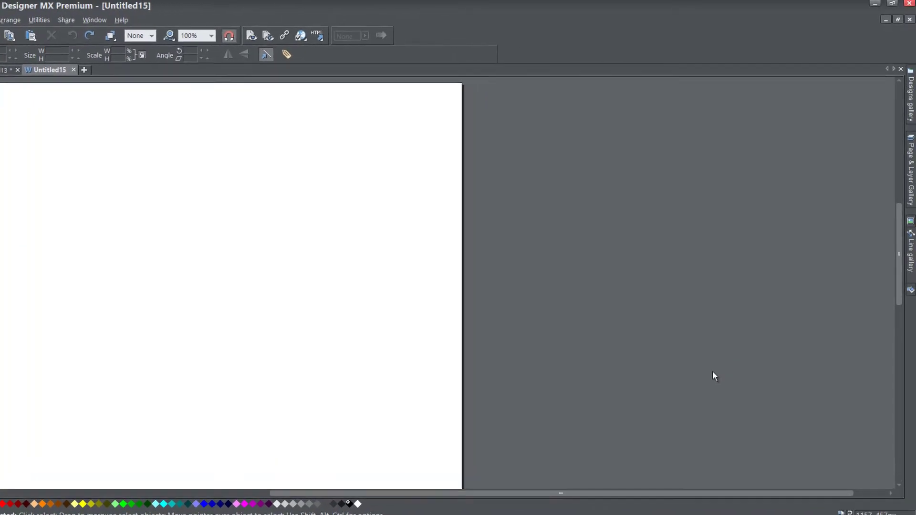
# - Place the Alpha horizontal navigation bar from the Designs gallery's Page Elements on the blank page, and close the gallery
pyautogui.click(912, 102)
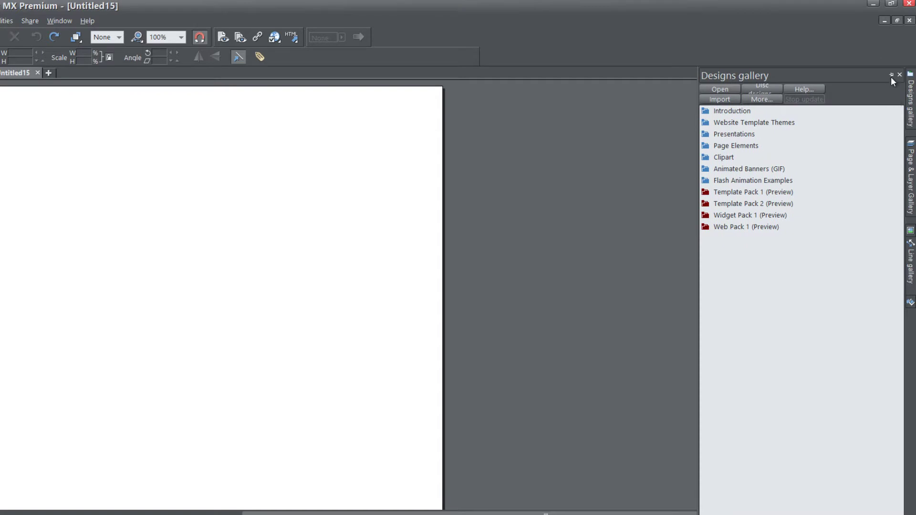
pyautogui.click(891, 75)
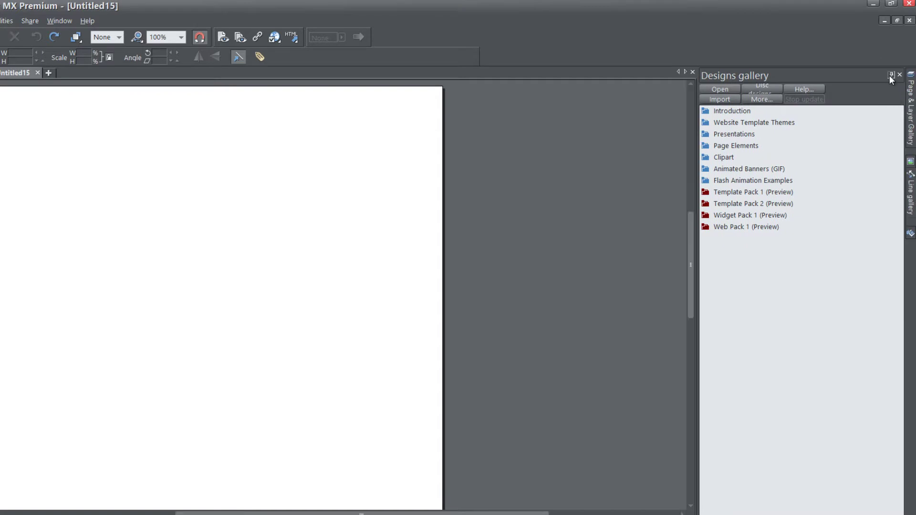
pyautogui.click(706, 147)
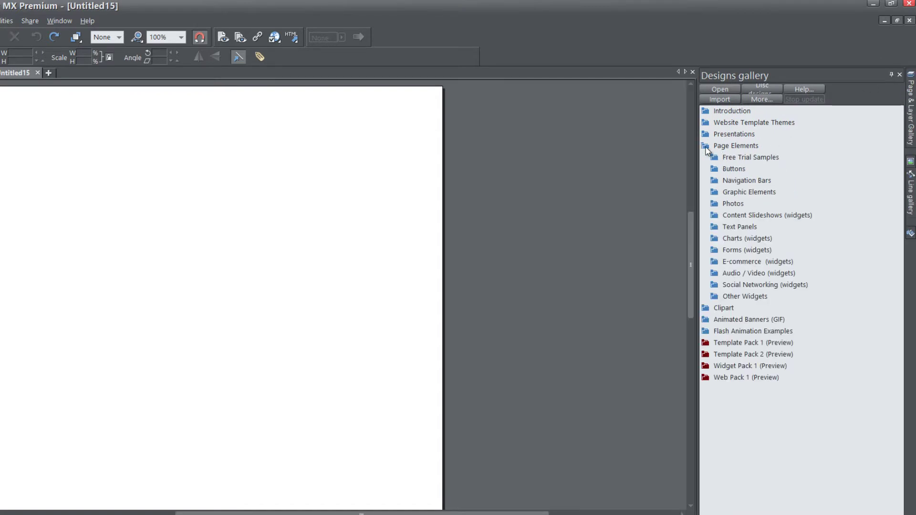
pyautogui.click(719, 182)
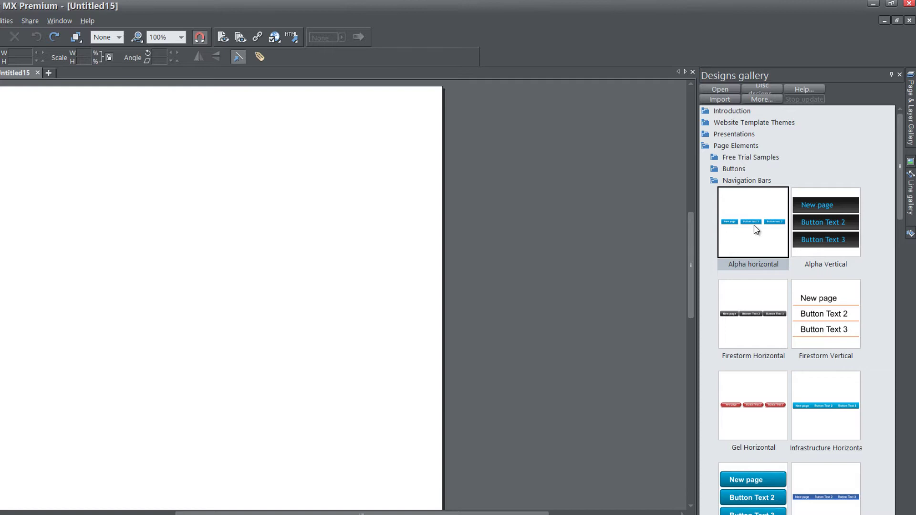
pyautogui.moveTo(757, 226); pyautogui.dragTo(201, 258)
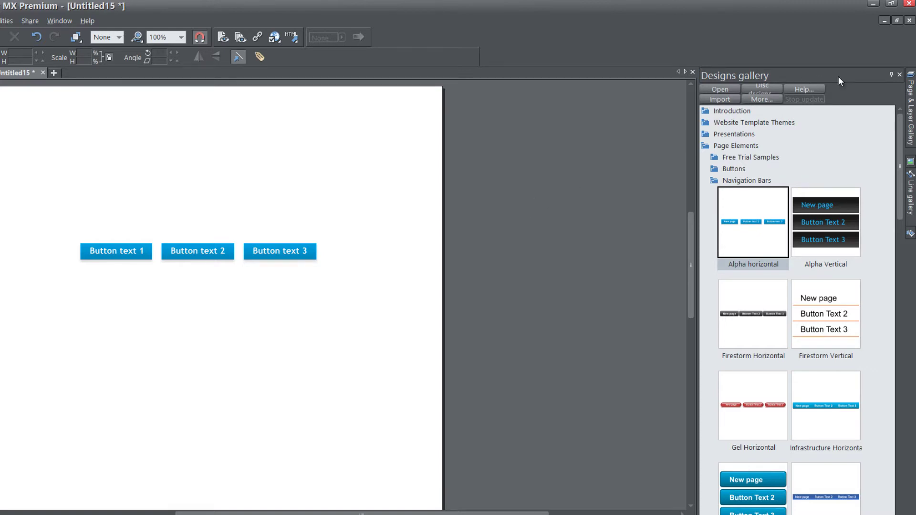
pyautogui.click(901, 76)
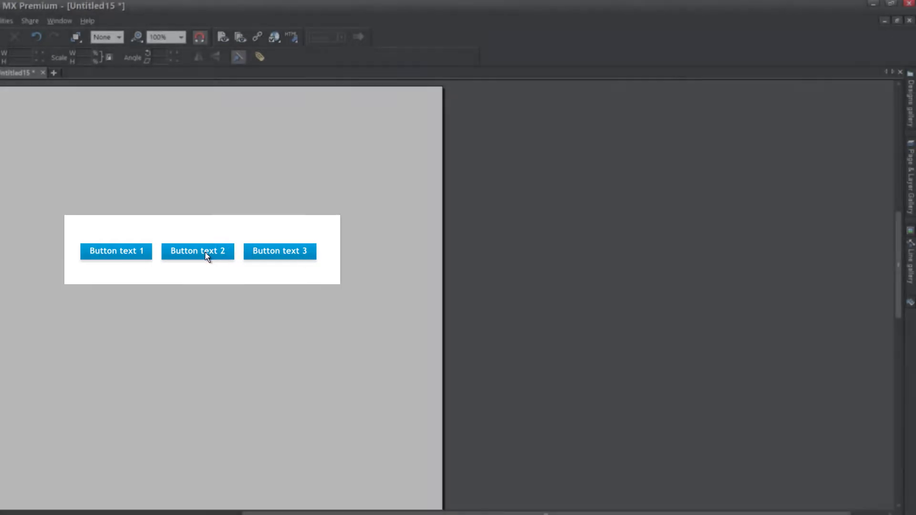
# - Review the navigation bar's properties without changing them, and keep the Page & Layer Gallery pinned open
pyautogui.doubleClick(210, 254)
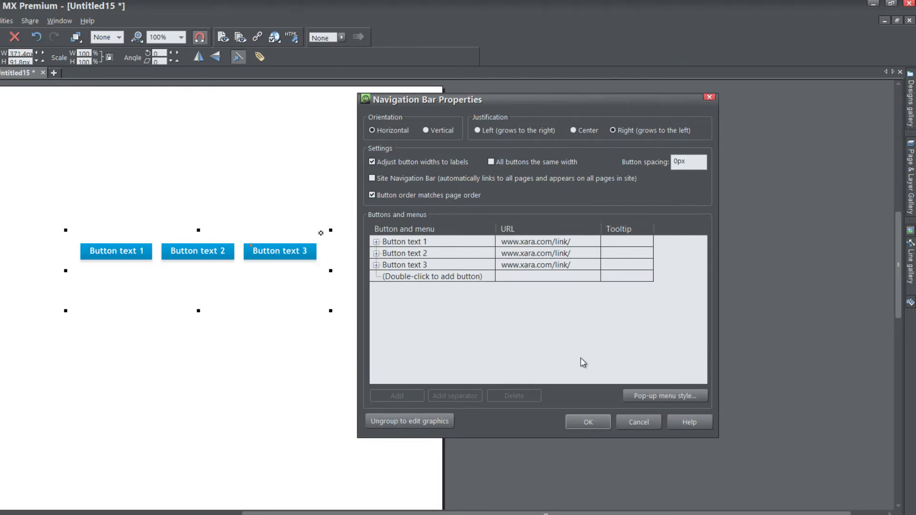
pyautogui.click(580, 423)
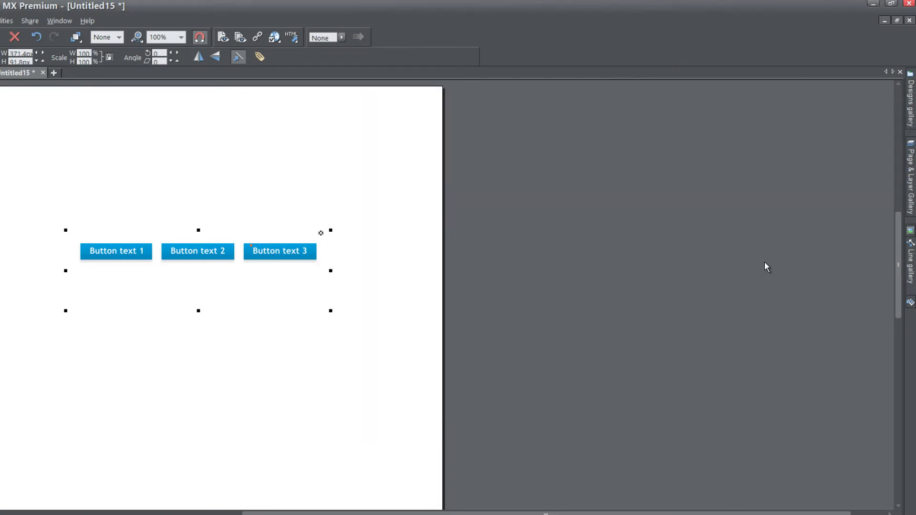
pyautogui.click(912, 177)
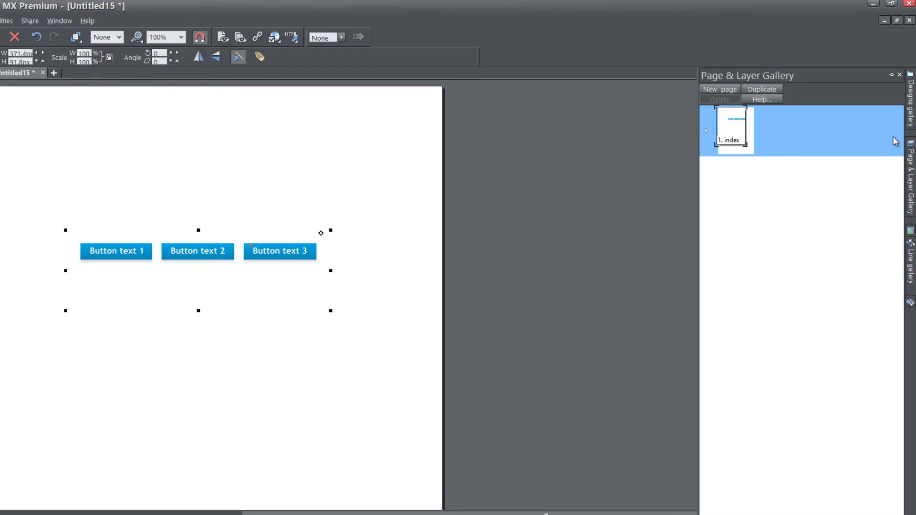
pyautogui.click(892, 75)
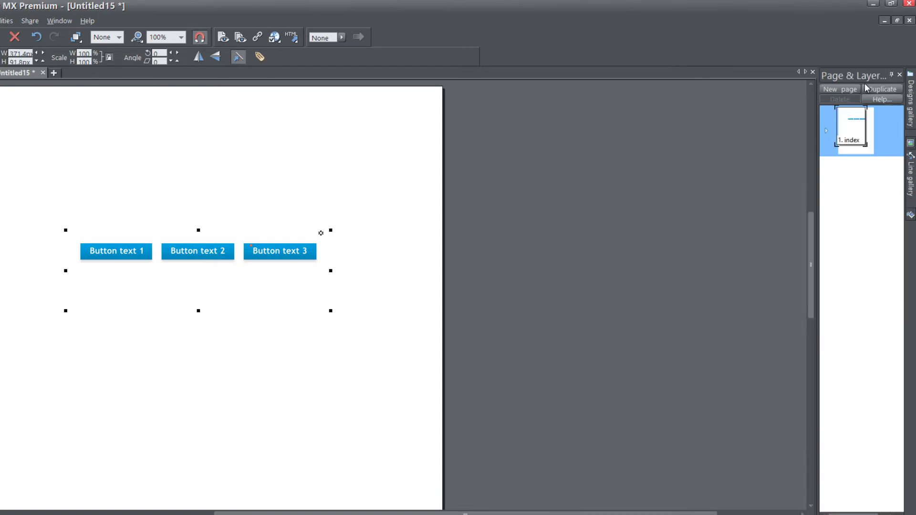
# - Add three new pages after the index page and delete all three again
pyautogui.click(838, 90)
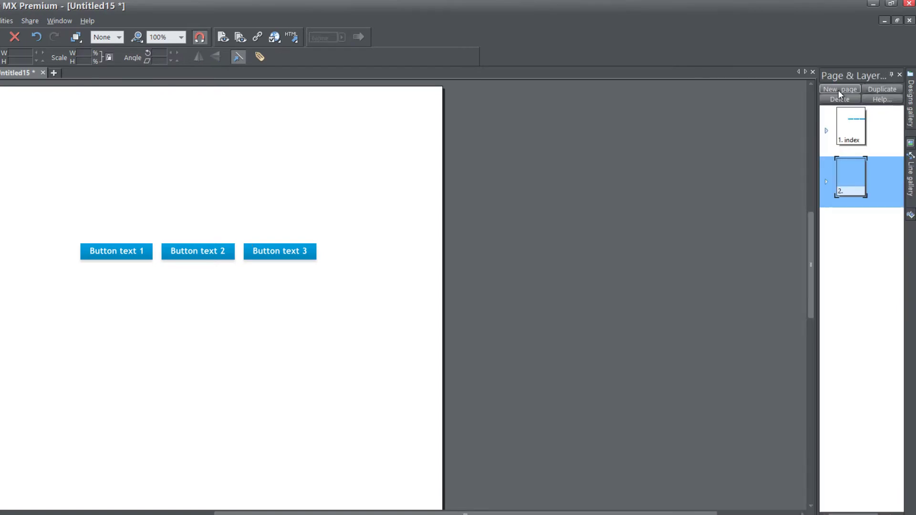
pyautogui.click(839, 91)
pyautogui.click(839, 90)
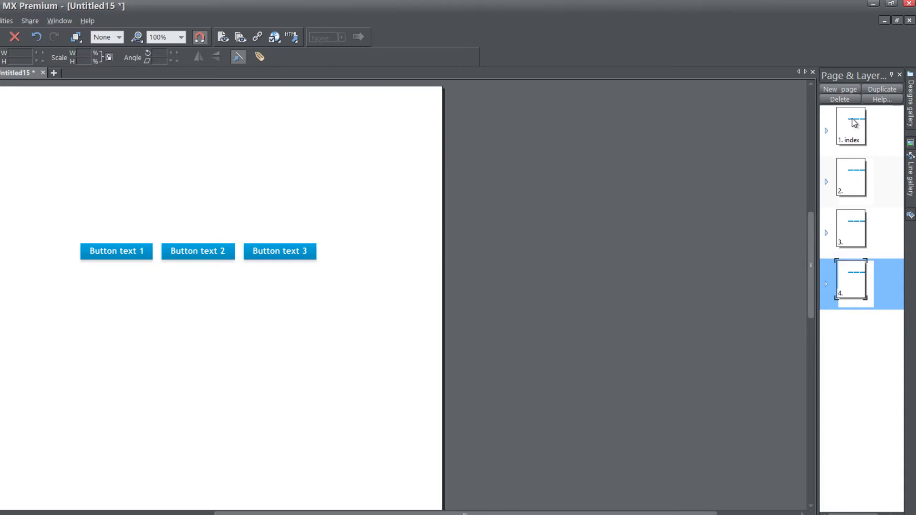
pyautogui.click(851, 99)
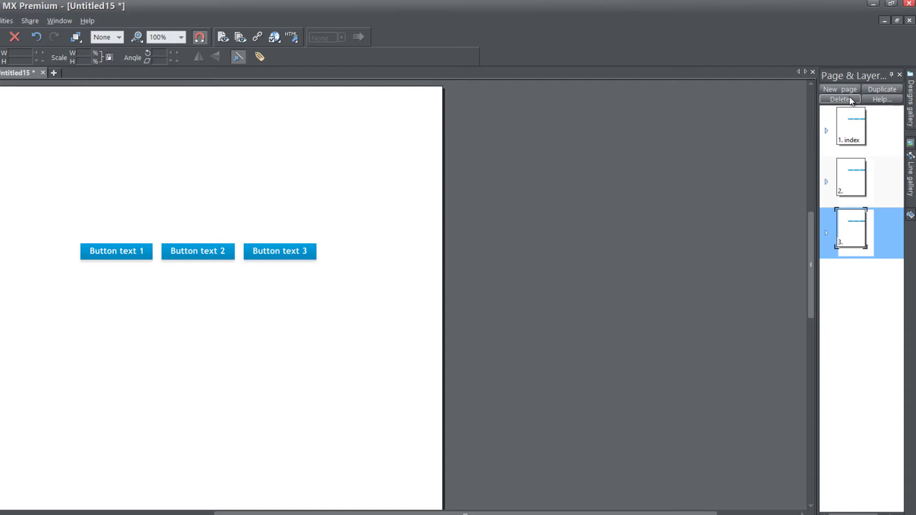
pyautogui.click(851, 100)
pyautogui.click(851, 99)
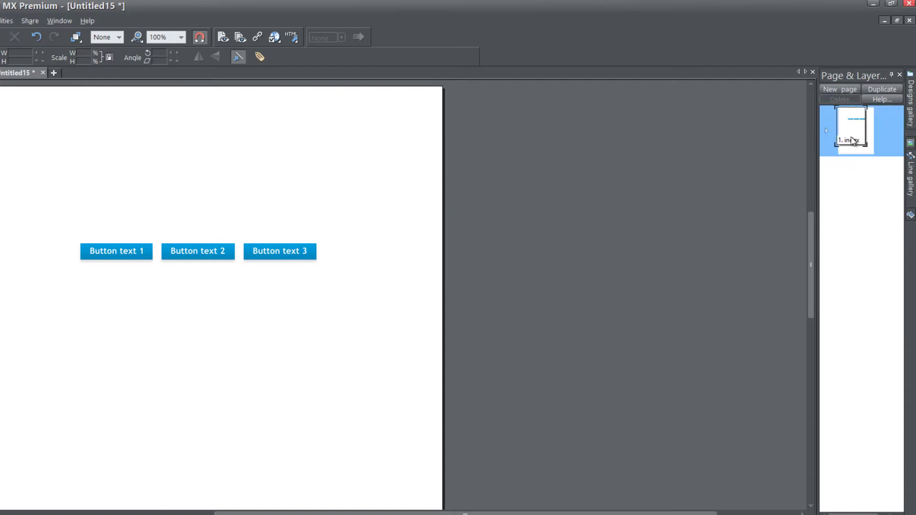
# - Make the navigation bar a Site Navigation Bar that automatically links to and appears on all pages
pyautogui.doubleClick(294, 259)
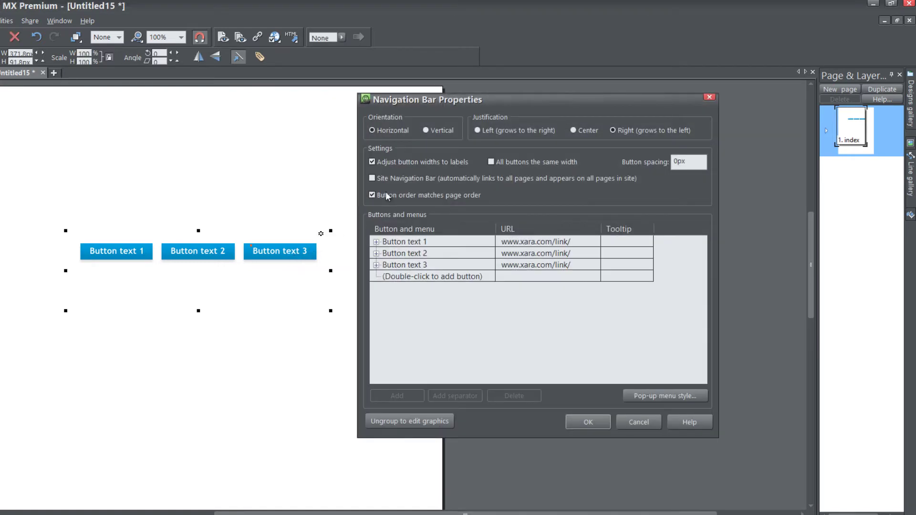
pyautogui.click(372, 179)
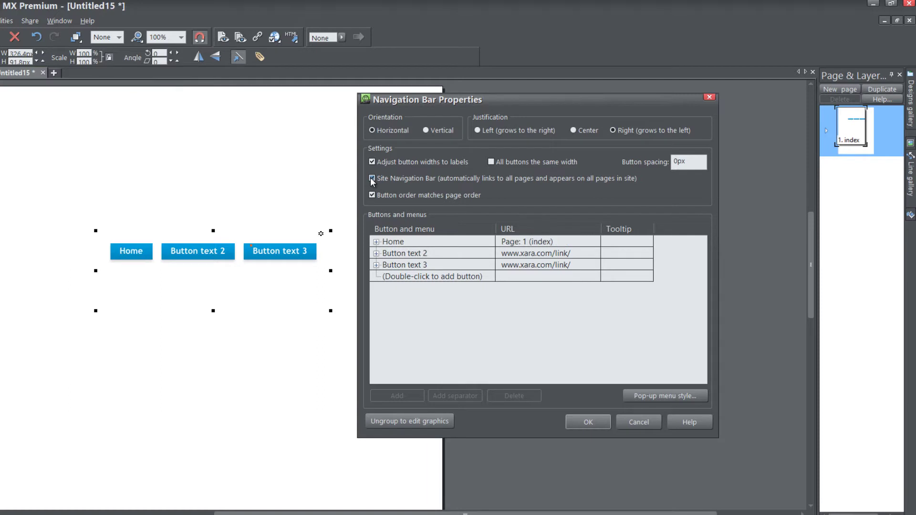
pyautogui.click(576, 424)
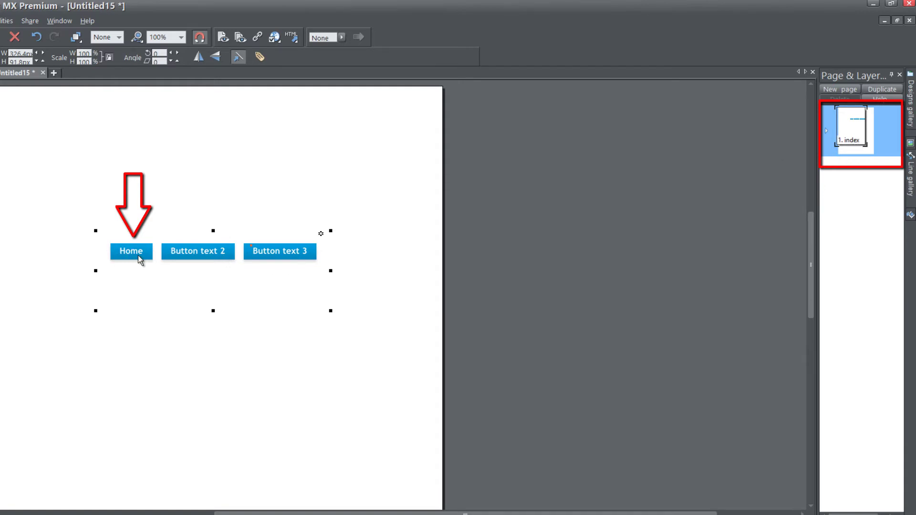
# - Add a second page to the website and name it products
pyautogui.click(838, 89)
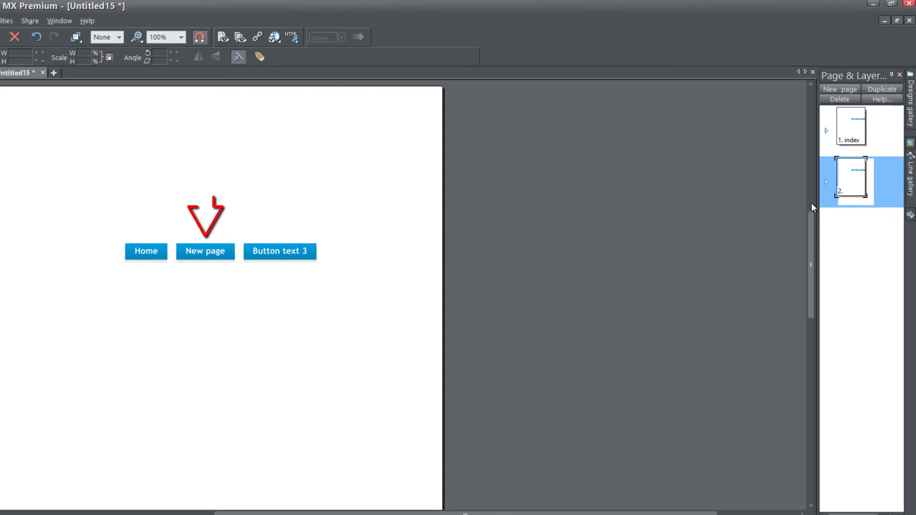
pyautogui.click(850, 193)
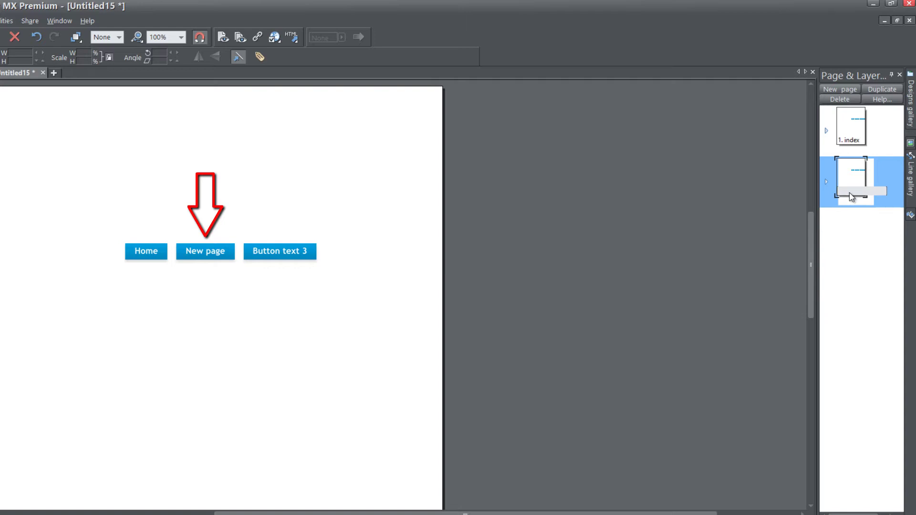
pyautogui.write('products')
pyautogui.press('Return')
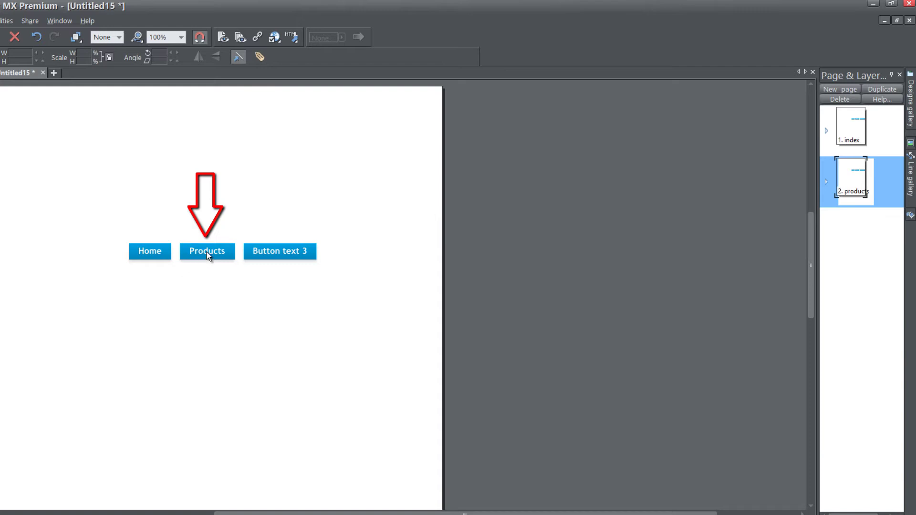
# - Add two more pages after the products page and delete the last one
pyautogui.click(846, 90)
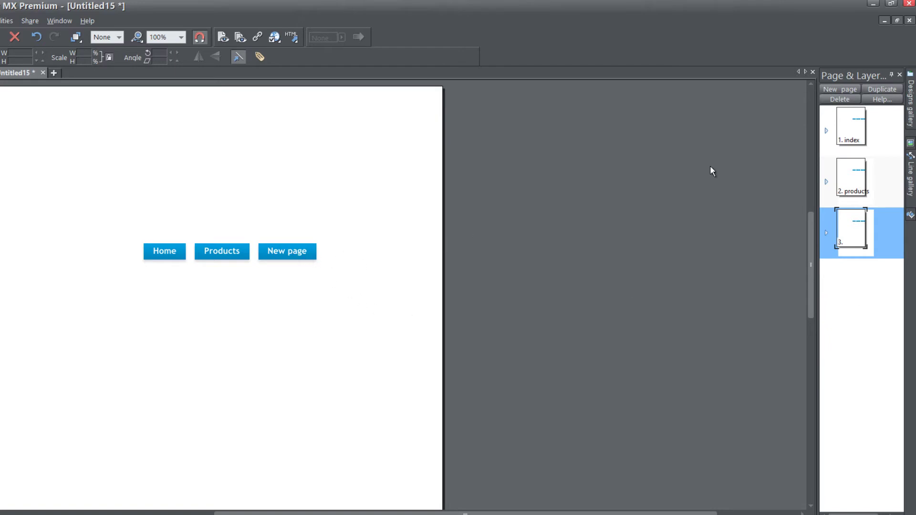
pyautogui.click(844, 91)
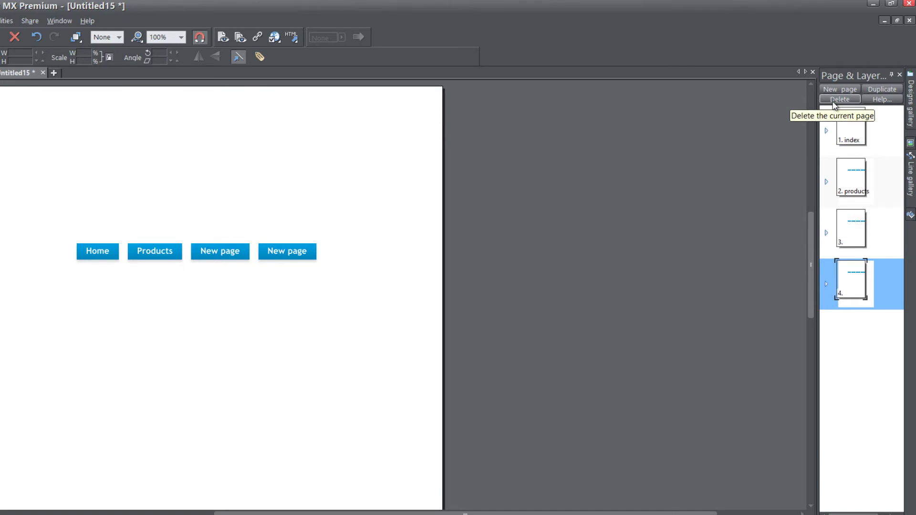
pyautogui.click(834, 100)
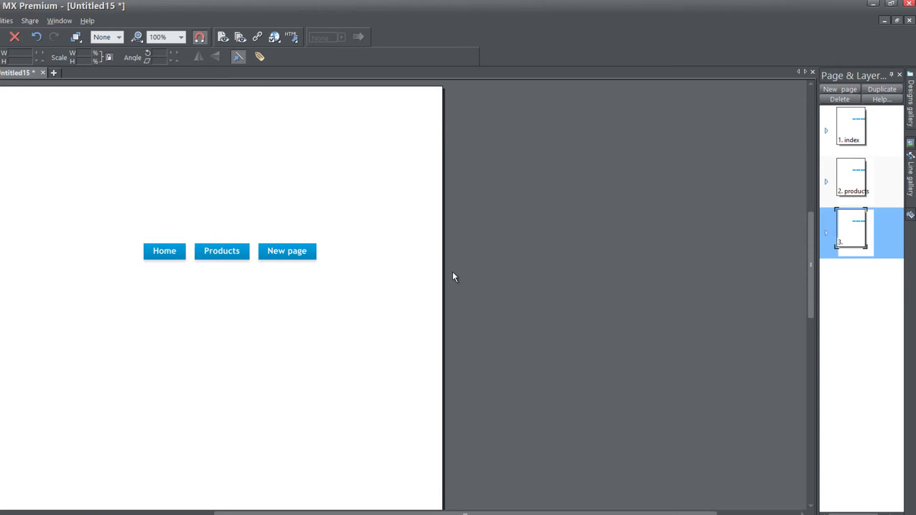
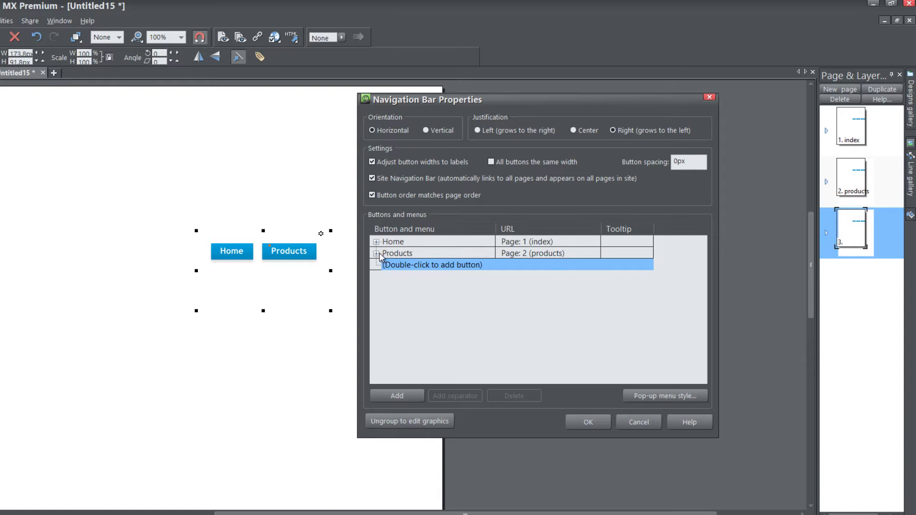
# - Add a menu item named Category_A beneath the Products button in the navigation bar
pyautogui.click(377, 254)
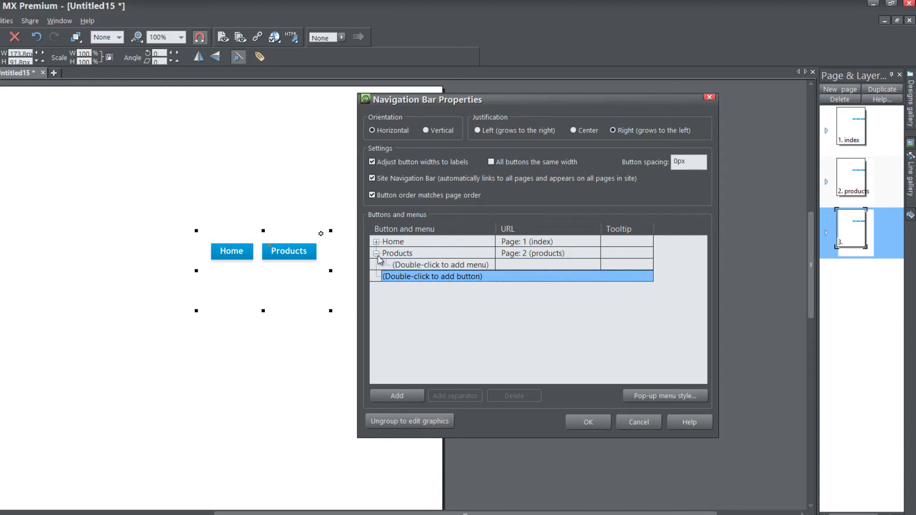
pyautogui.doubleClick(422, 265)
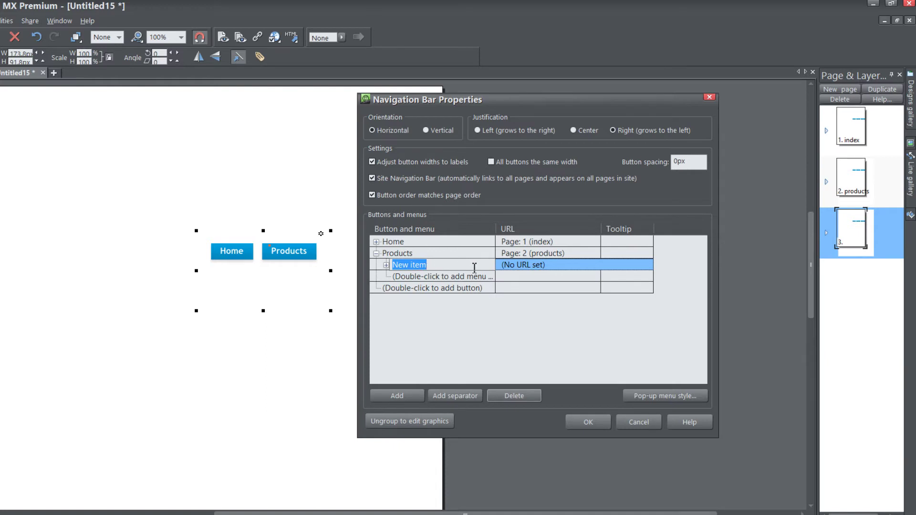
pyautogui.write('Category_A')
pyautogui.press('Return')
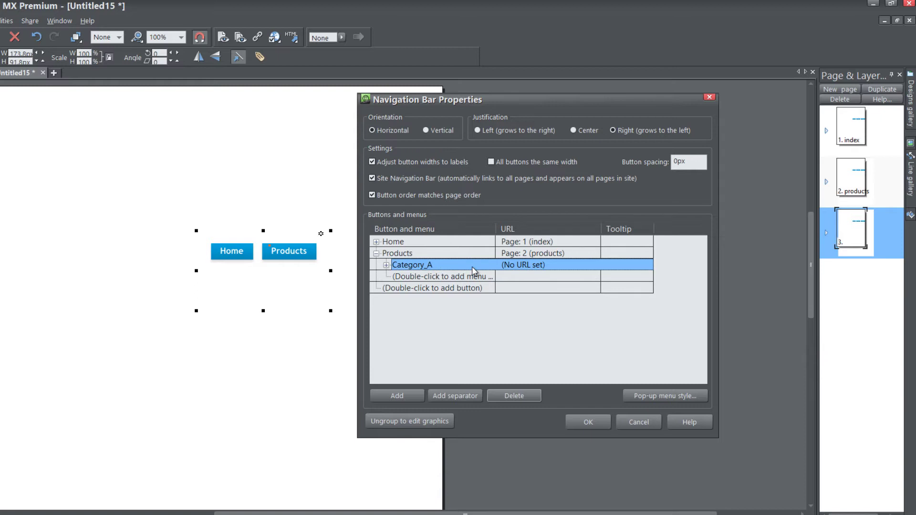
# - Link the Category_A menu item to Page 3 and apply the navigation bar properties
pyautogui.doubleClick(540, 266)
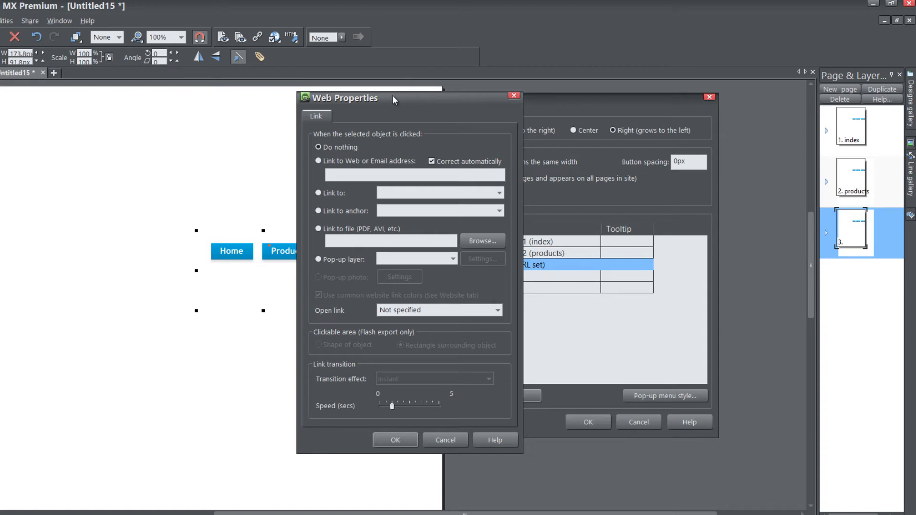
pyautogui.moveTo(395, 100); pyautogui.dragTo(336, 101)
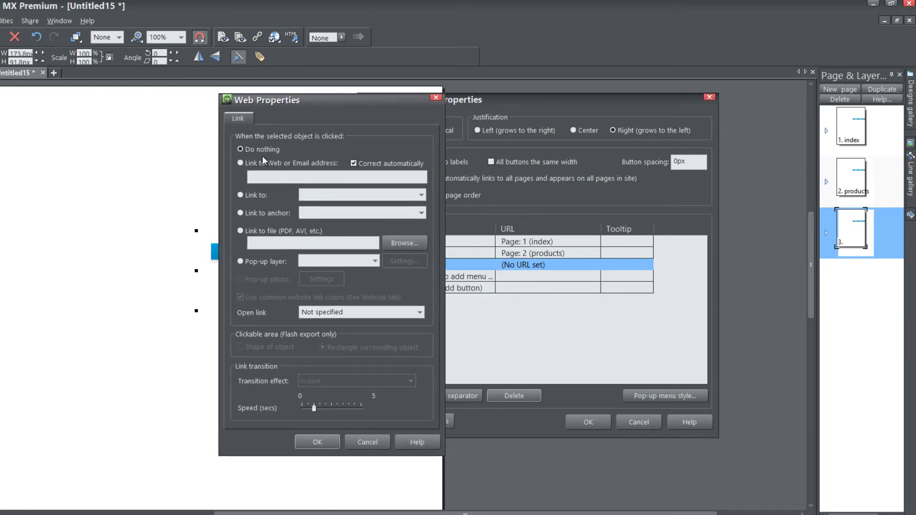
pyautogui.click(254, 182)
pyautogui.click(244, 196)
pyautogui.click(350, 196)
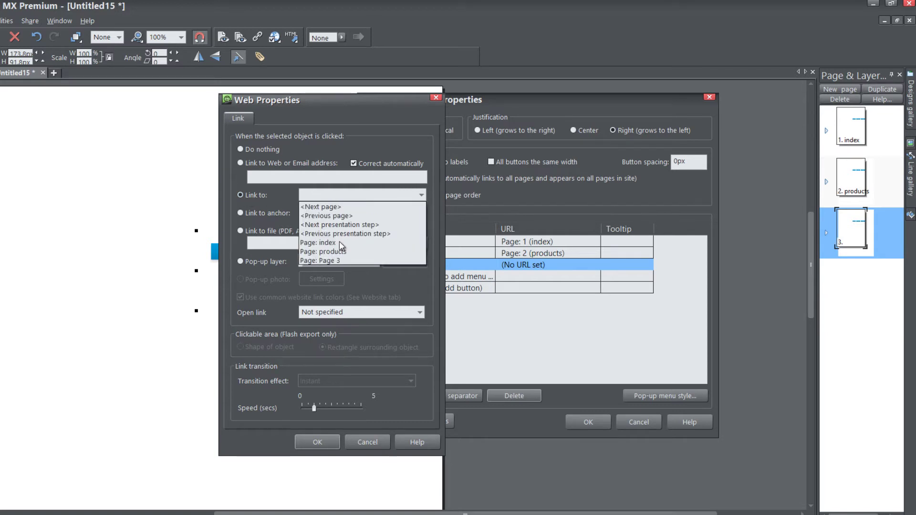
pyautogui.click(339, 259)
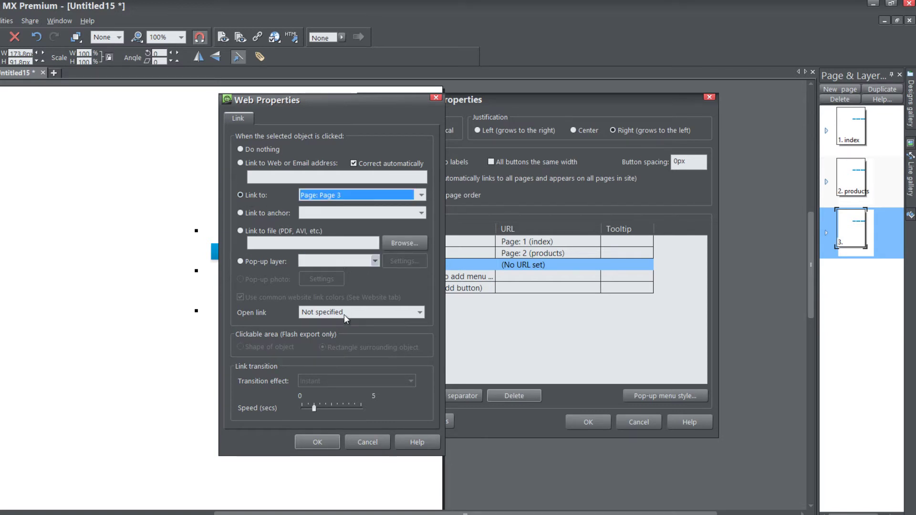
pyautogui.click(317, 442)
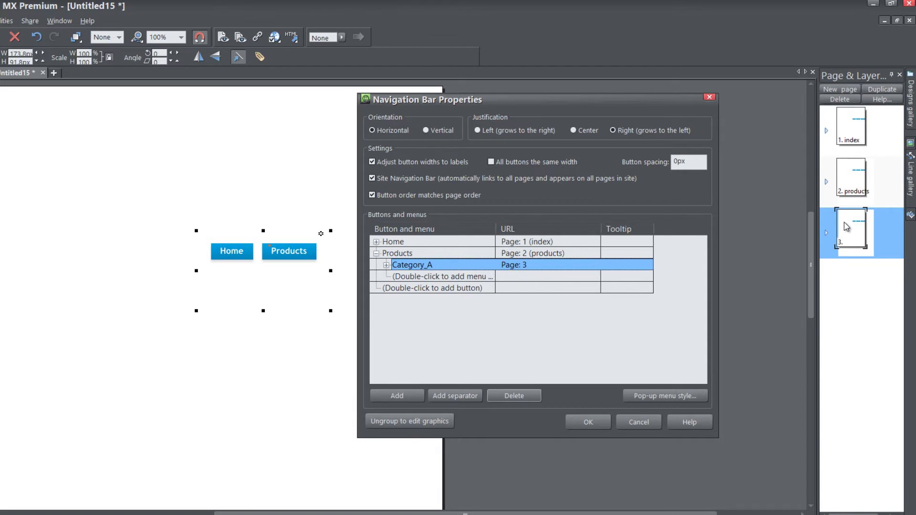
pyautogui.click(591, 428)
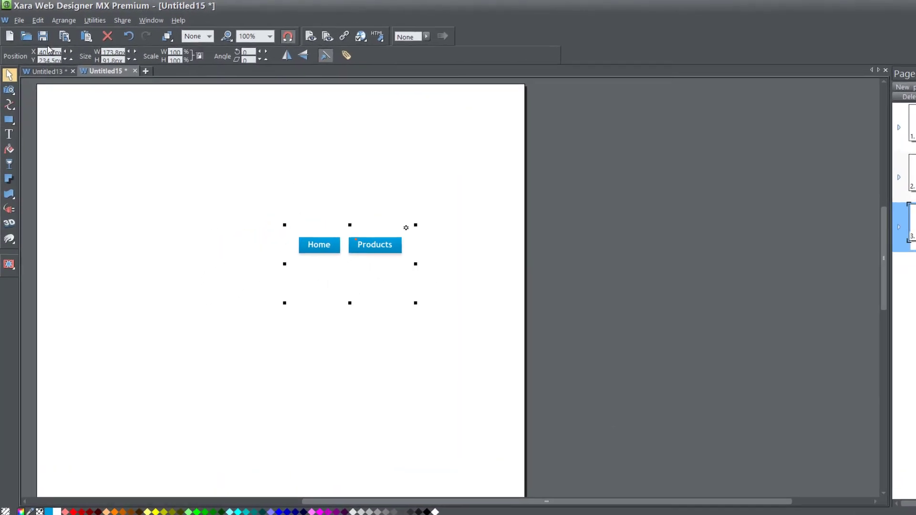
# - Preview the whole website to check the navigation bar
pyautogui.click(23, 20)
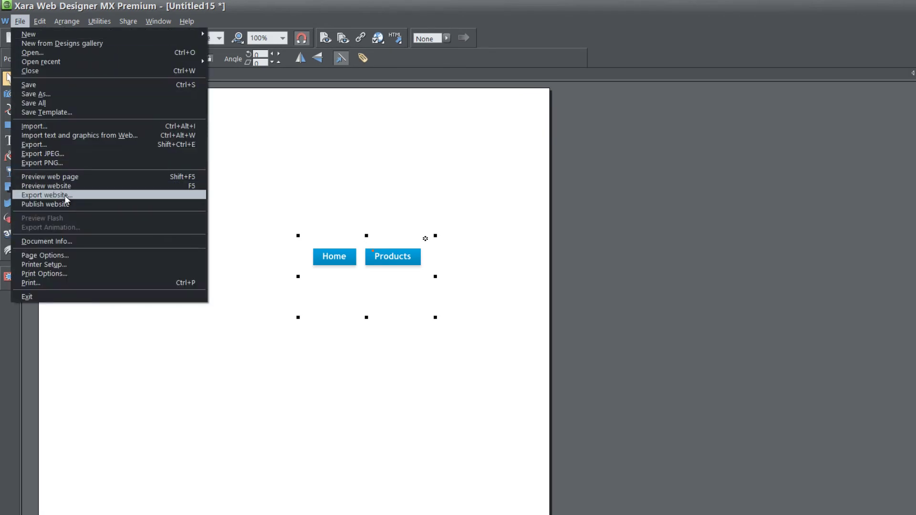
pyautogui.click(84, 185)
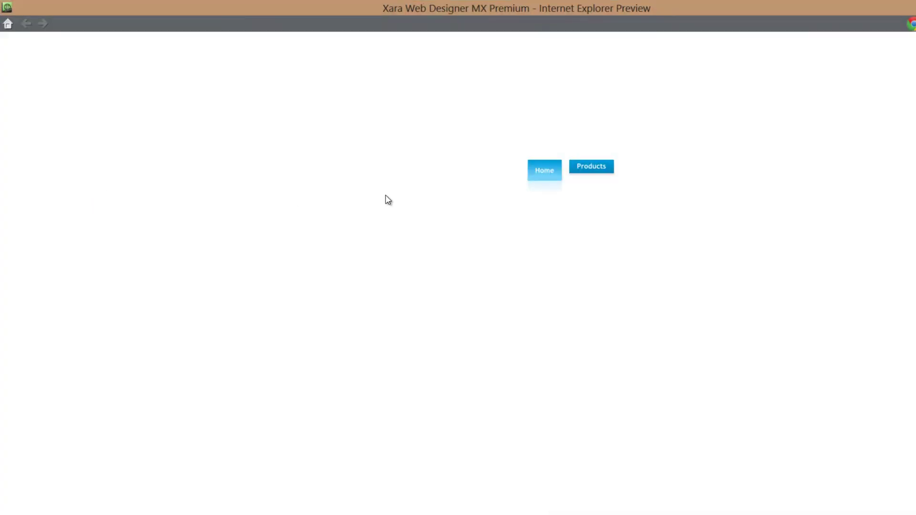
# - Check the Products pop-up menu in the website preview, close the preview, and review the navigation bar's properties
pyautogui.moveTo(592, 178)
pyautogui.hotkey('alt', 'F4')
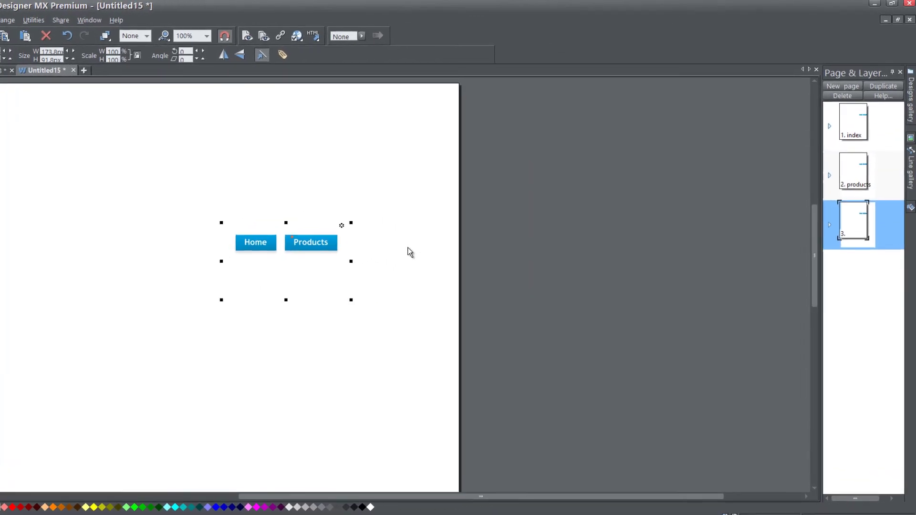
pyautogui.doubleClick(321, 249)
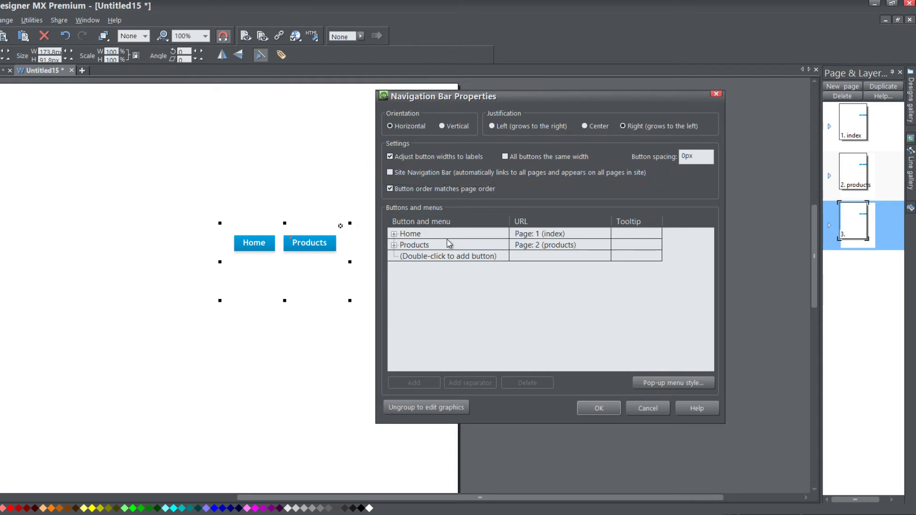
pyautogui.click(597, 408)
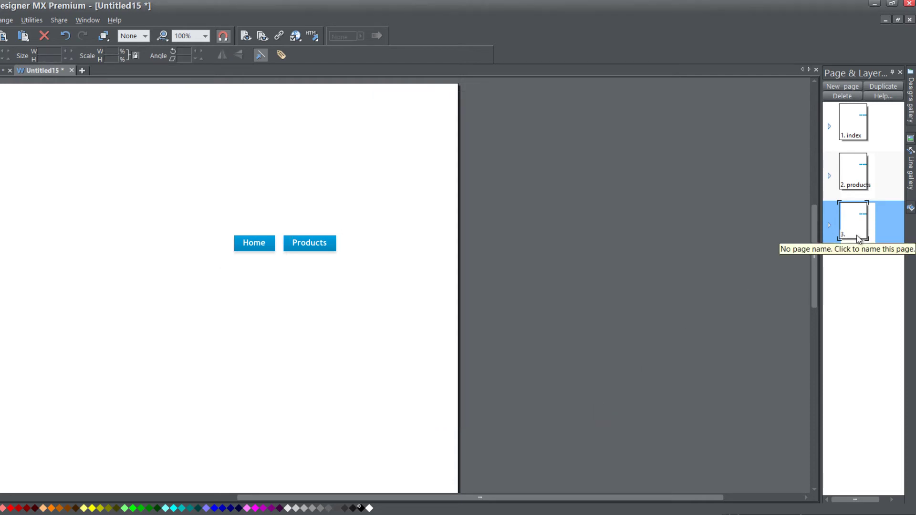
# - Name the third page category_a
pyautogui.click(858, 234)
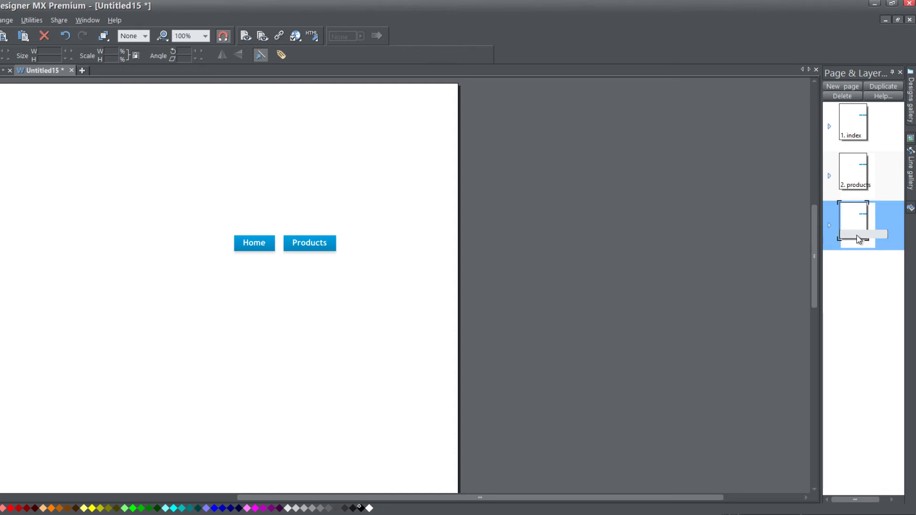
pyautogui.write('category_a')
pyautogui.press('Return')
# - Add two new pages after the category_a page, reviewing the navigation bar's properties between the two additions
pyautogui.click(841, 86)
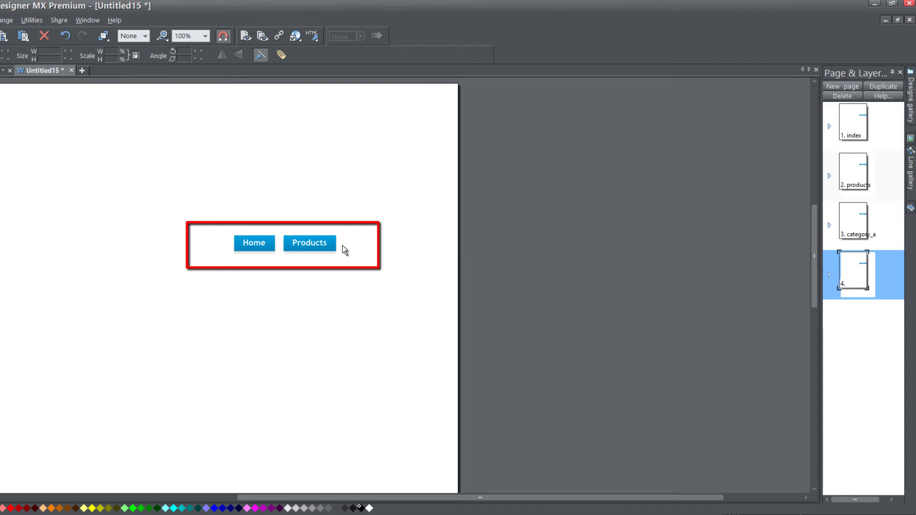
pyautogui.doubleClick(305, 241)
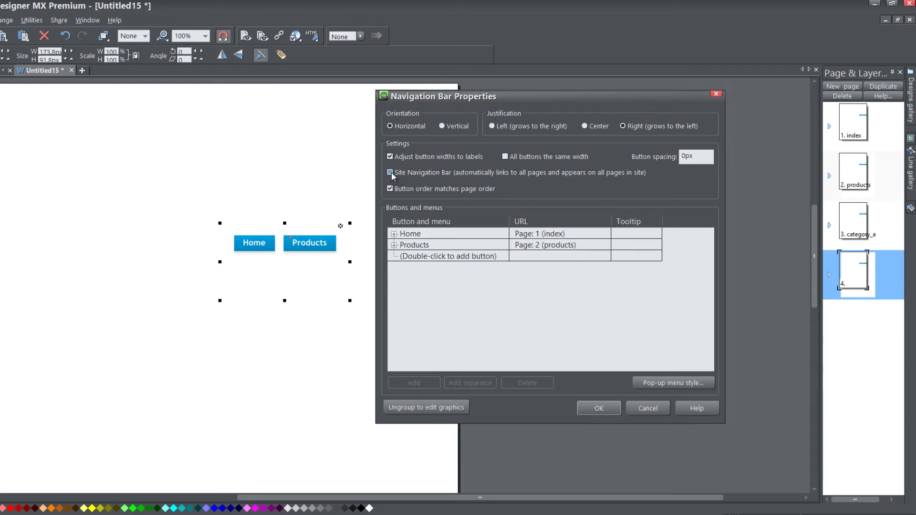
pyautogui.click(597, 409)
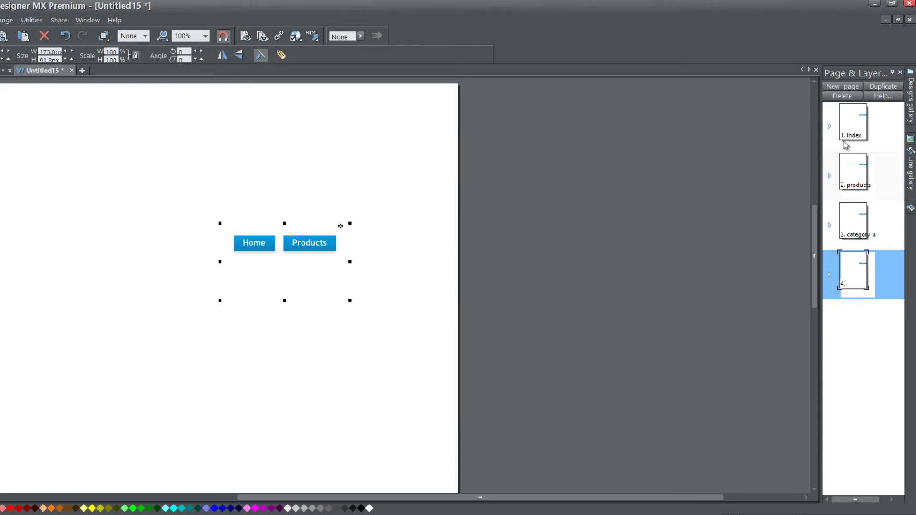
pyautogui.click(839, 87)
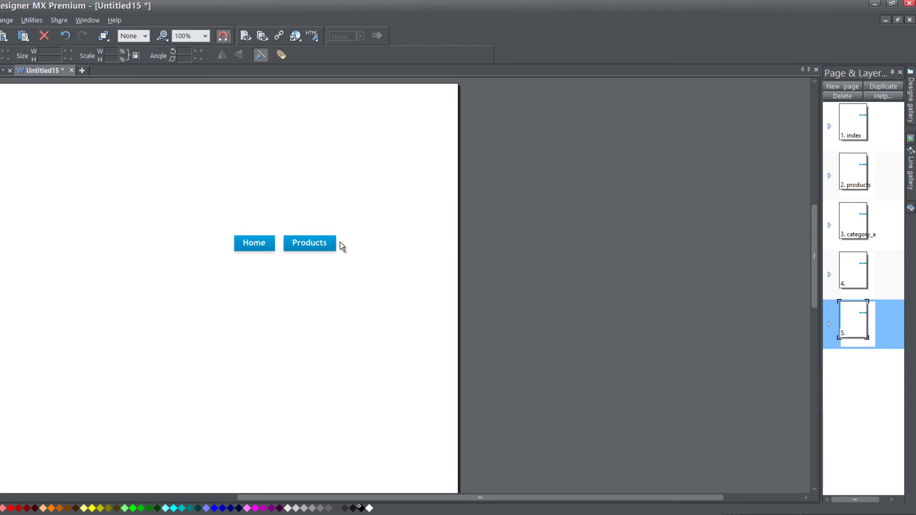
# - Name the fourth page category_b
pyautogui.click(859, 289)
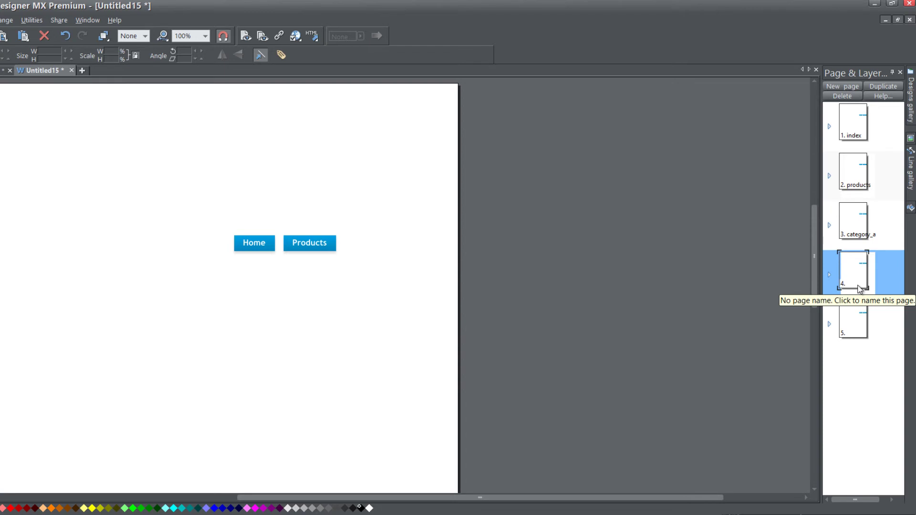
pyautogui.click(859, 289)
pyautogui.write('cate')
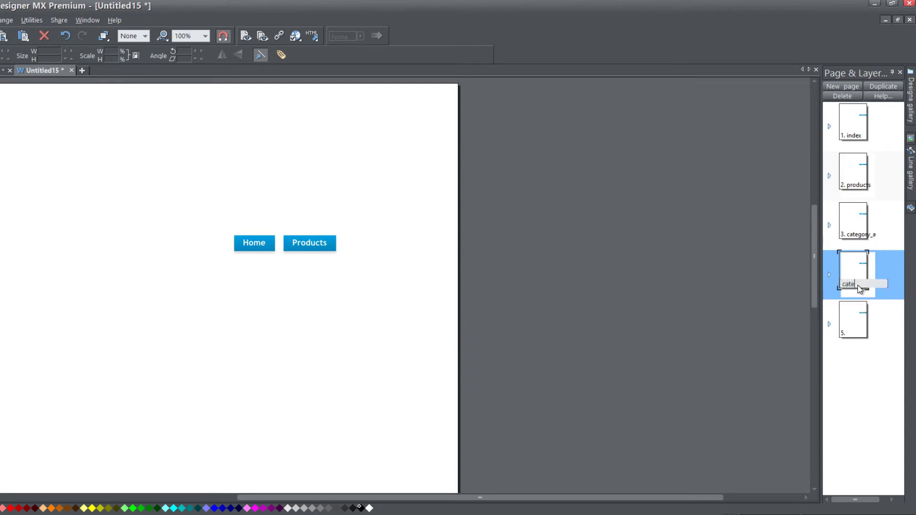
pyautogui.write('gory_b')
pyautogui.press('Return')
# - Name the fifth page category_c
pyautogui.click(855, 334)
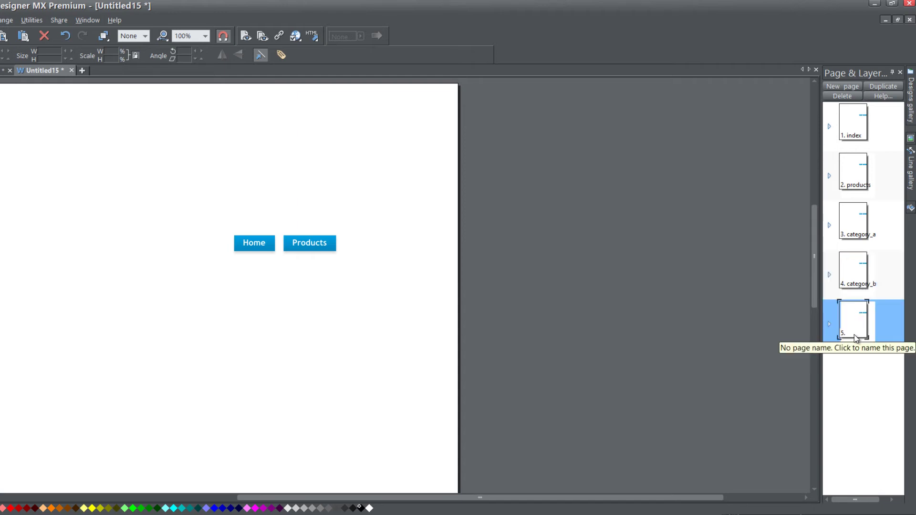
pyautogui.click(854, 334)
pyautogui.write('category_')
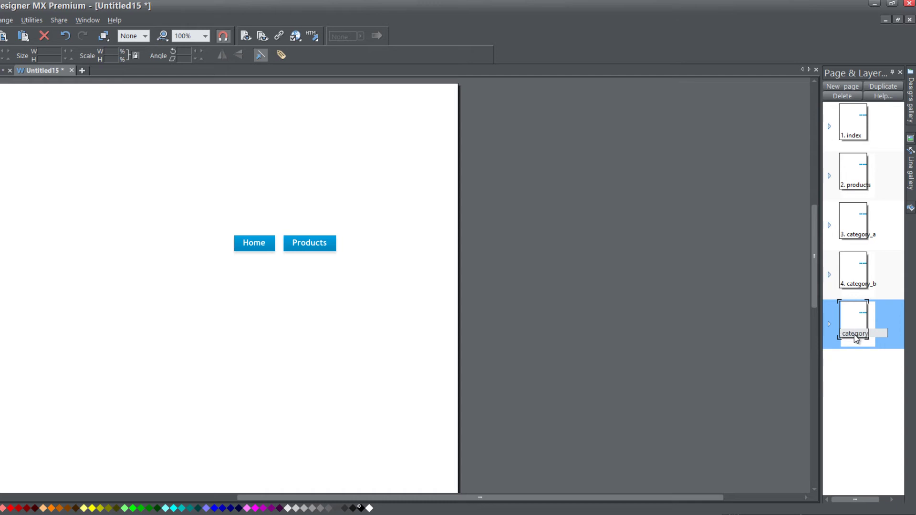
pyautogui.write('c')
pyautogui.press('Return')
# - Add a menu item named Category_B below Category_A in the navigation bar's Products menu
pyautogui.doubleClick(325, 245)
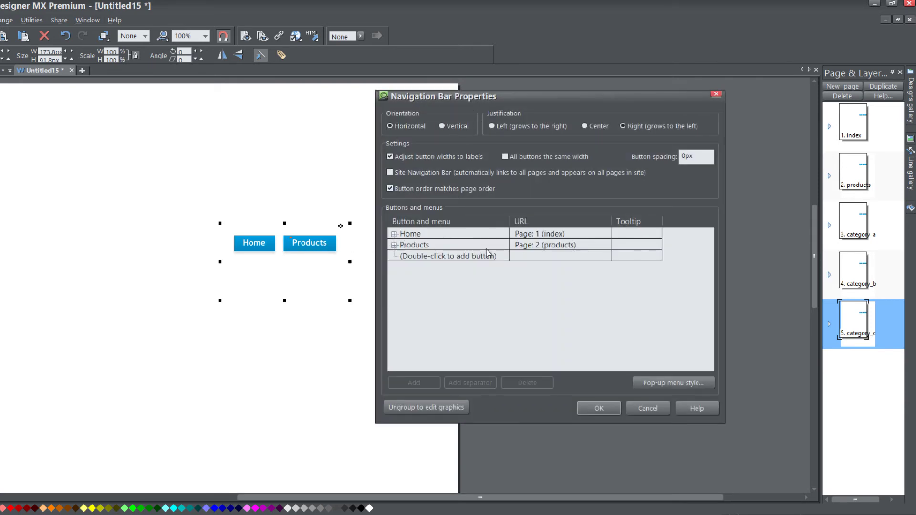
pyautogui.click(394, 245)
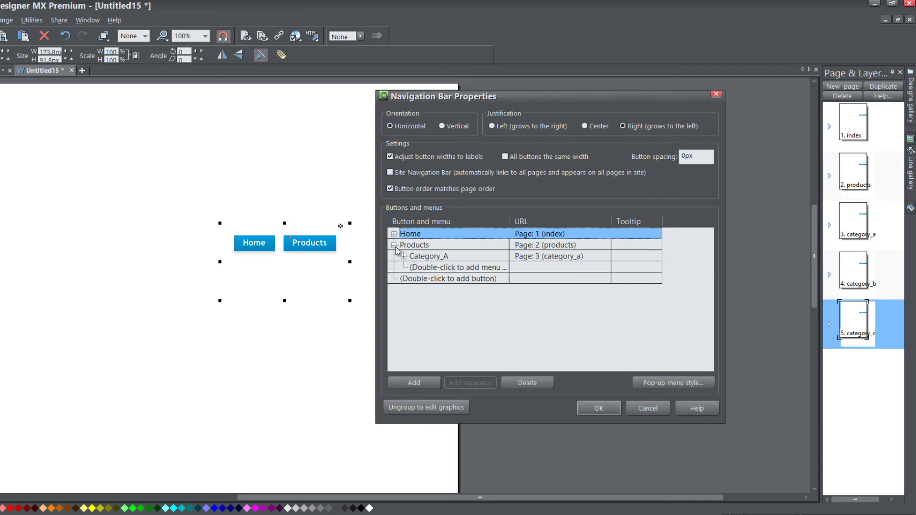
pyautogui.doubleClick(431, 268)
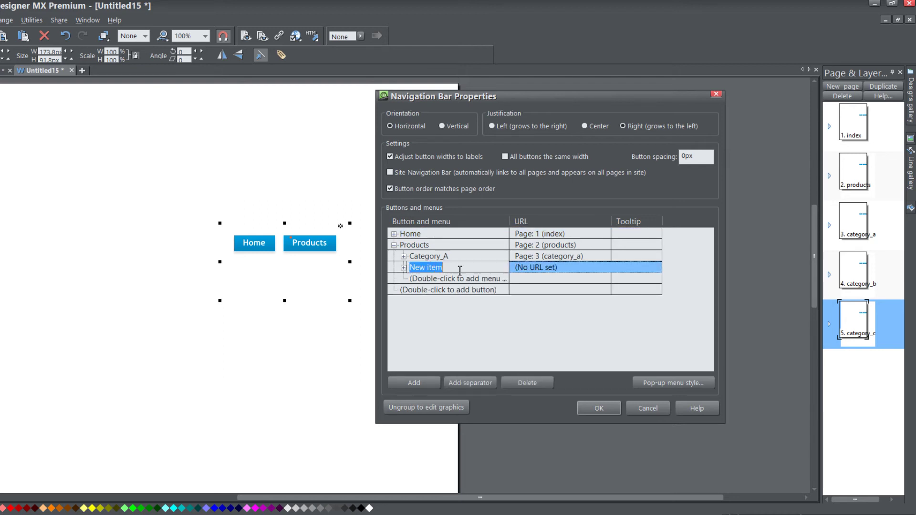
pyautogui.write('c')
pyautogui.write('ategory_')
pyautogui.write('B')
pyautogui.press('Return')
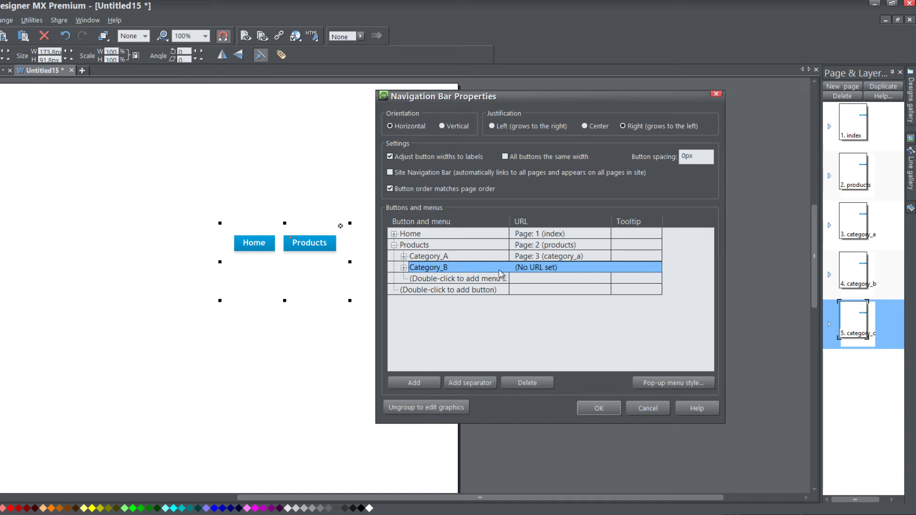
# - Link the Category_B menu item to the category_b page
pyautogui.doubleClick(533, 268)
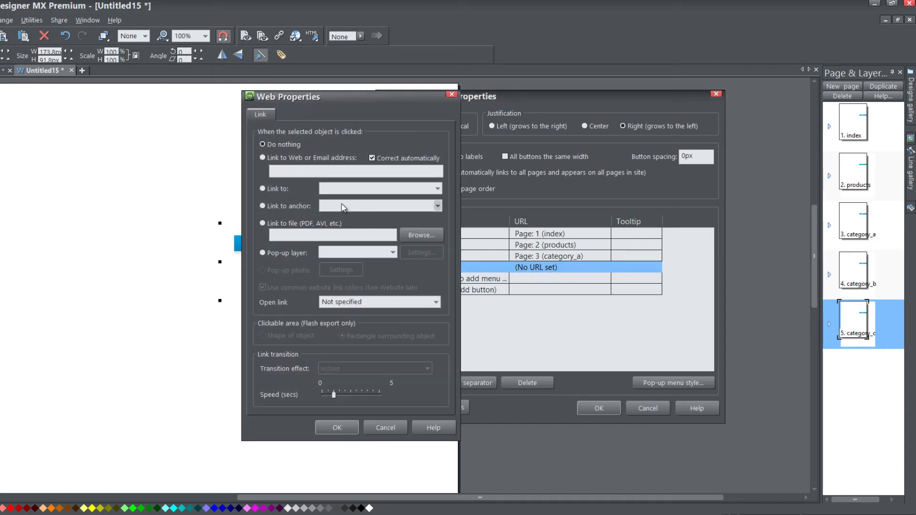
pyautogui.click(269, 188)
pyautogui.click(324, 191)
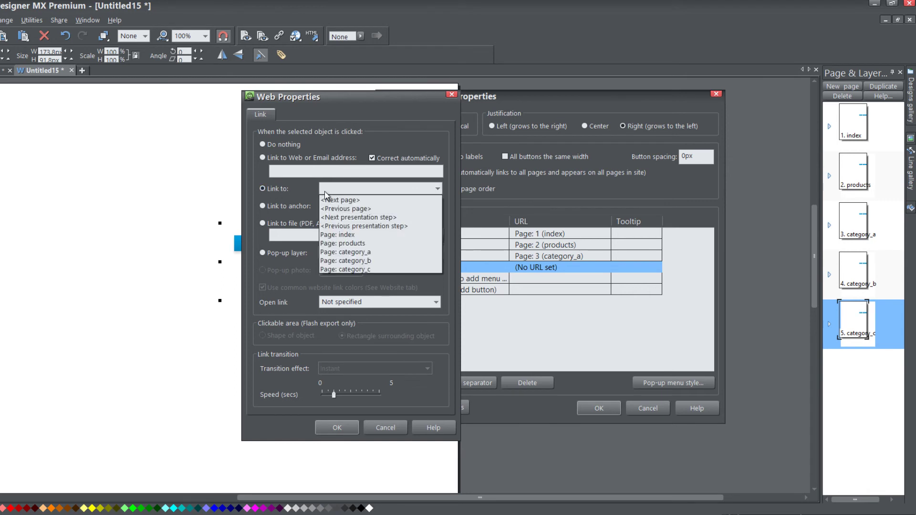
pyautogui.click(346, 261)
pyautogui.click(337, 427)
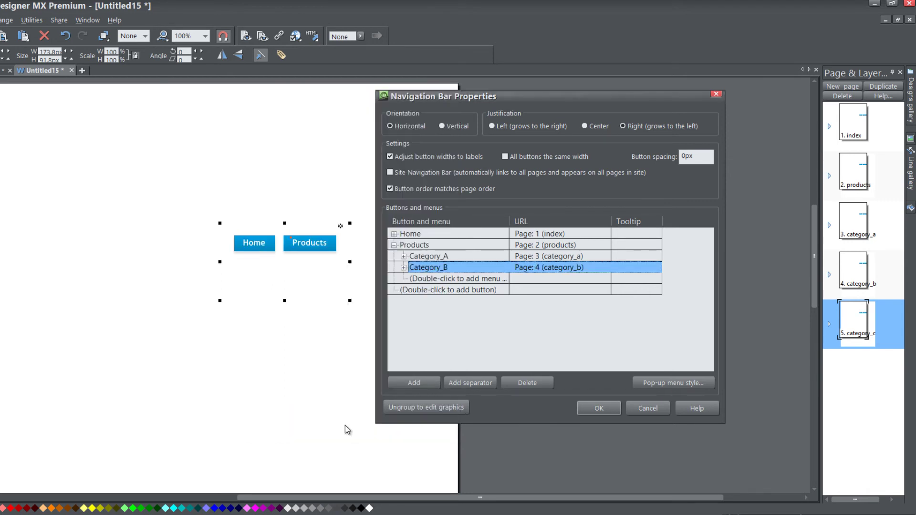
# - Add a menu item named Category_C below Category_B in the Products menu
pyautogui.doubleClick(434, 279)
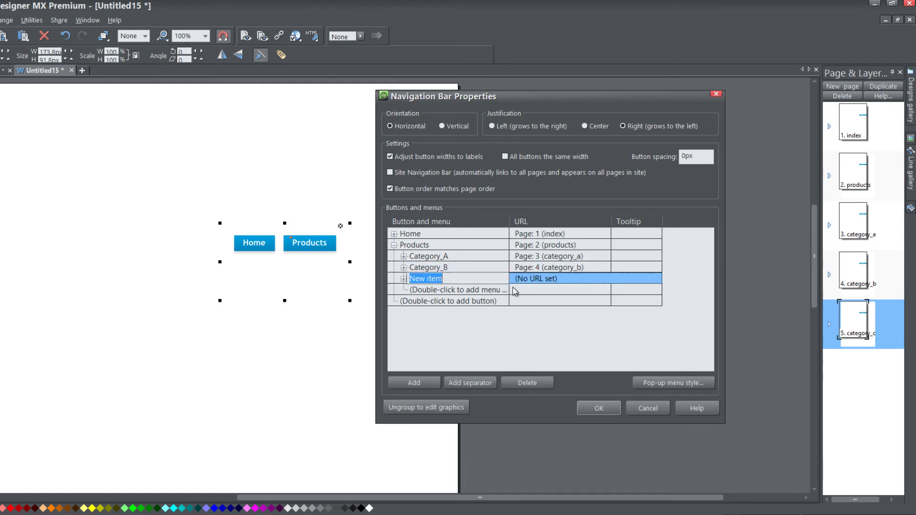
pyautogui.write('Category_C')
pyautogui.press('Return')
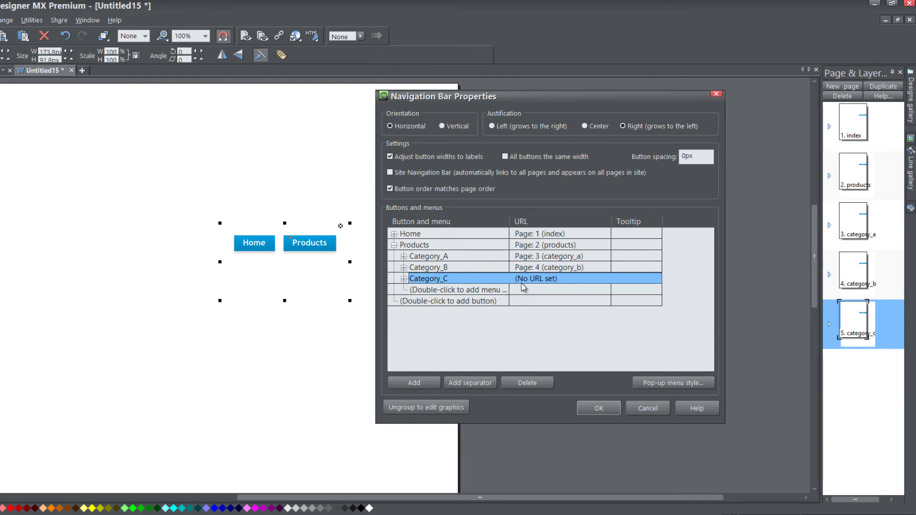
# - Link the Category_C menu item to the category_c page and apply the navigation bar properties
pyautogui.doubleClick(543, 280)
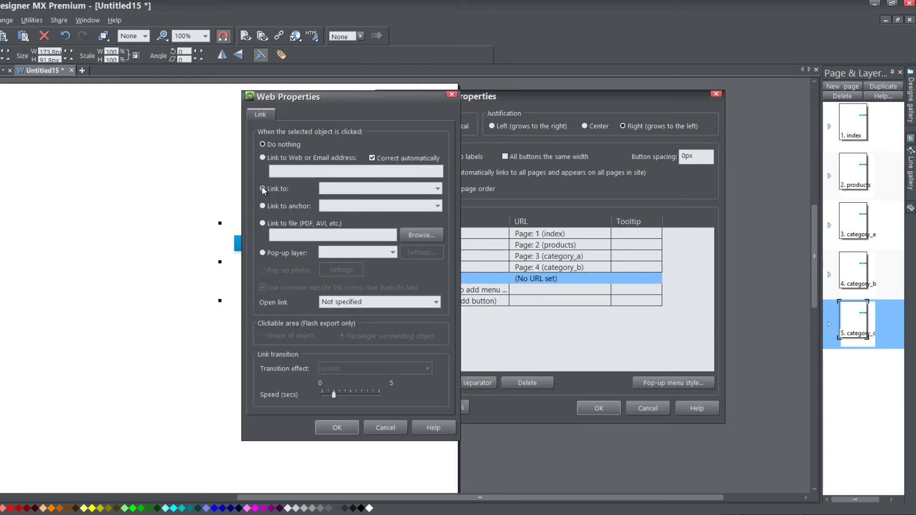
pyautogui.click(263, 189)
pyautogui.click(348, 189)
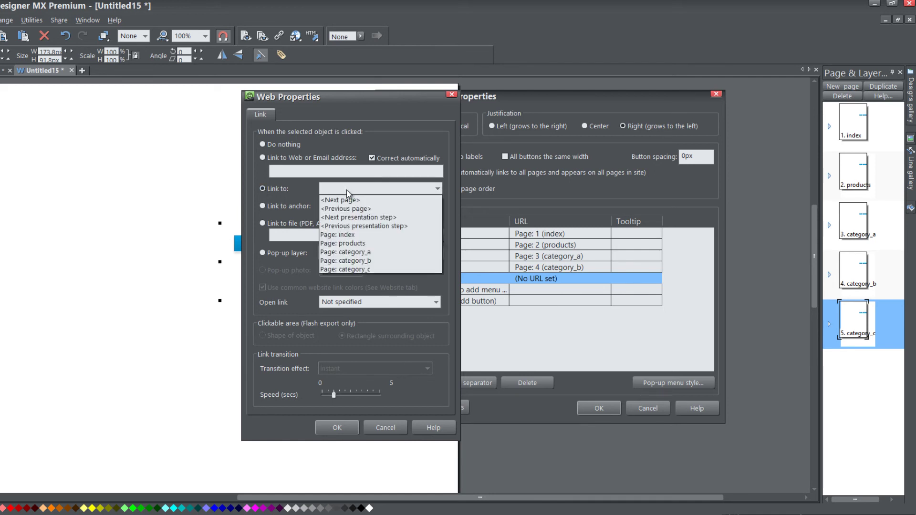
pyautogui.click(354, 270)
pyautogui.click(347, 428)
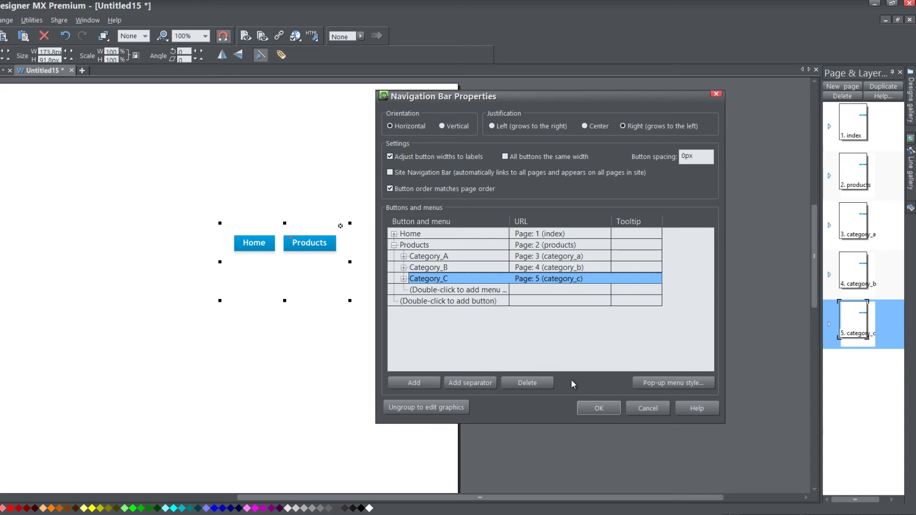
pyautogui.click(601, 407)
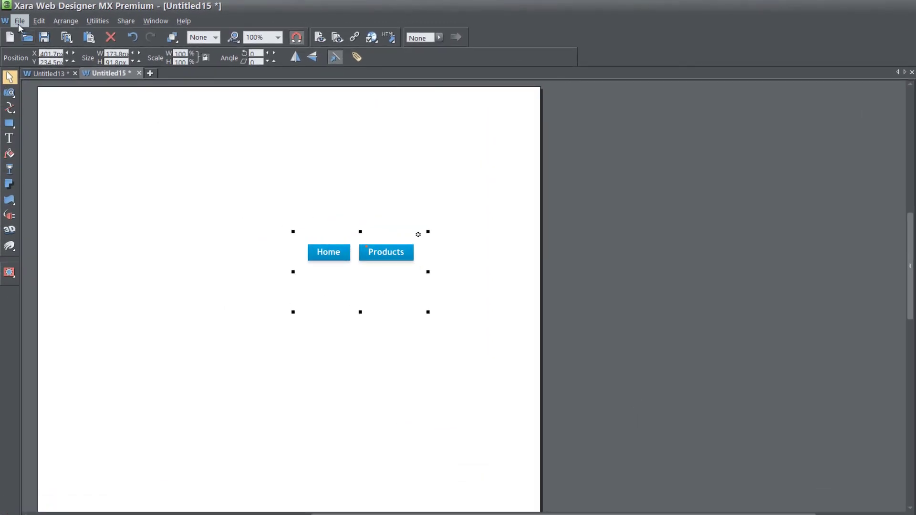
# - Preview the whole website, check the category items in the Products menu, and close the preview
pyautogui.click(19, 21)
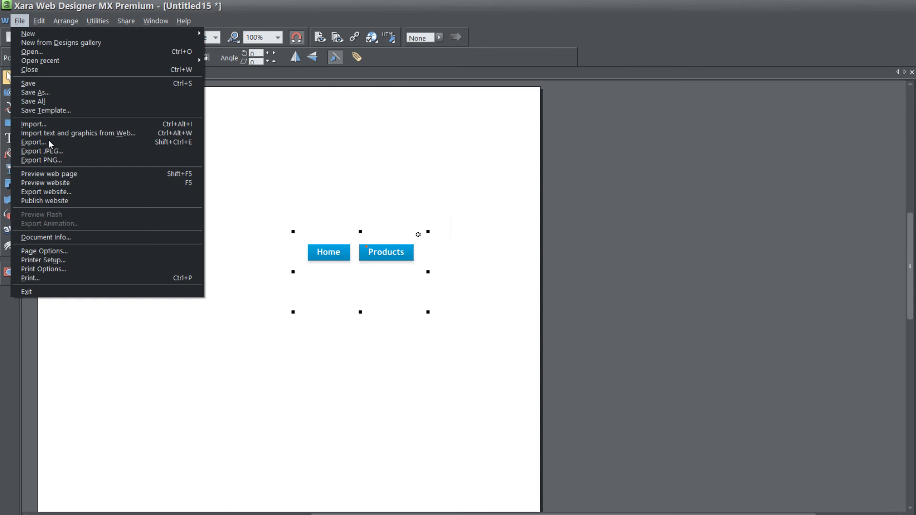
pyautogui.click(62, 182)
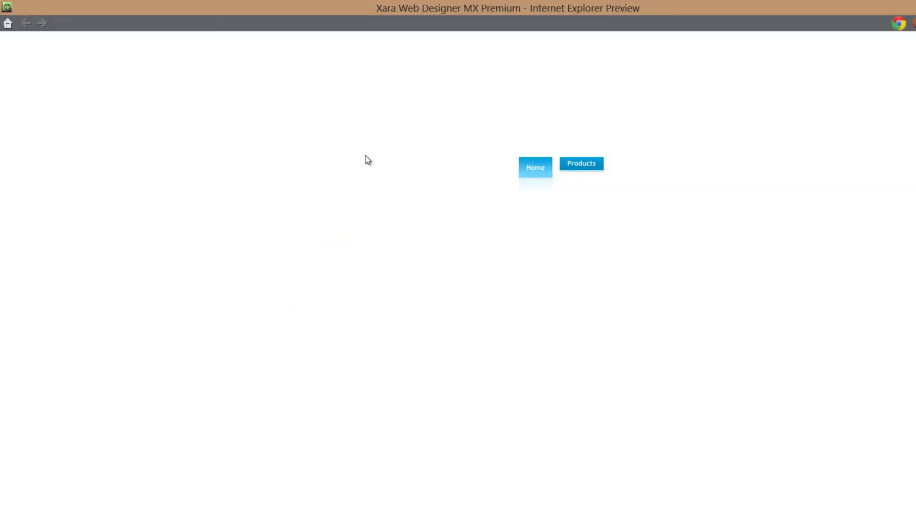
pyautogui.moveTo(594, 169)
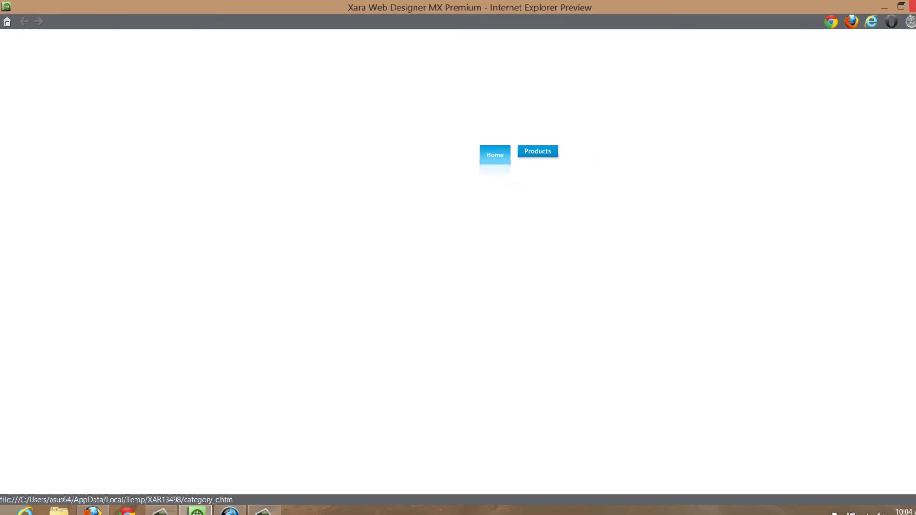
pyautogui.click(913, 6)
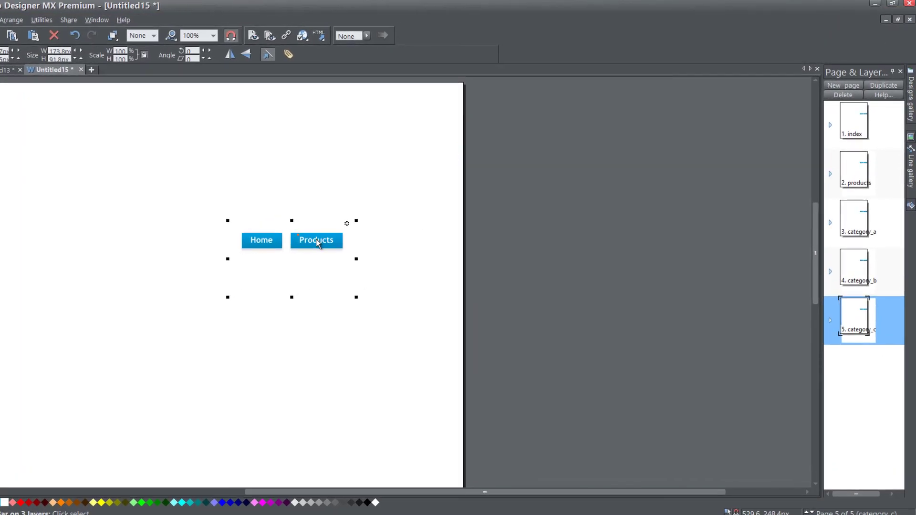
# - Add a button named Services after Products in the navigation bar and apply the properties
pyautogui.doubleClick(317, 242)
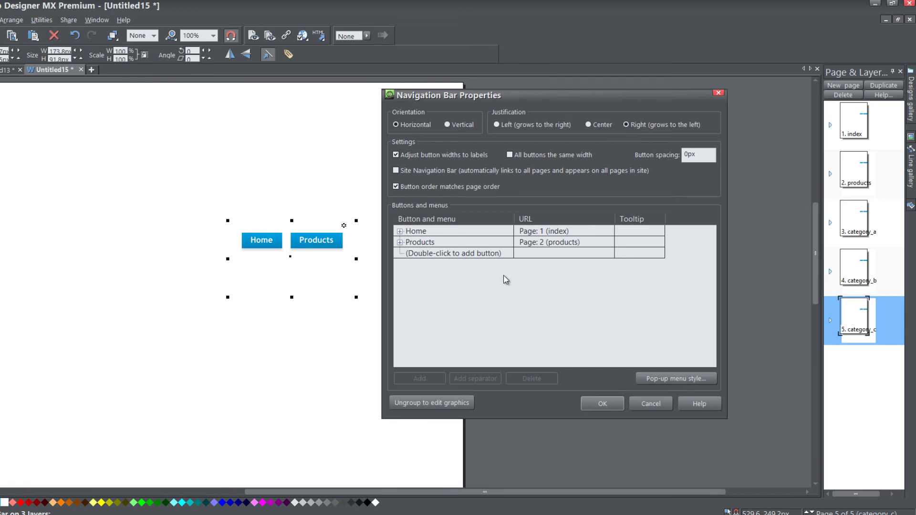
pyautogui.doubleClick(443, 257)
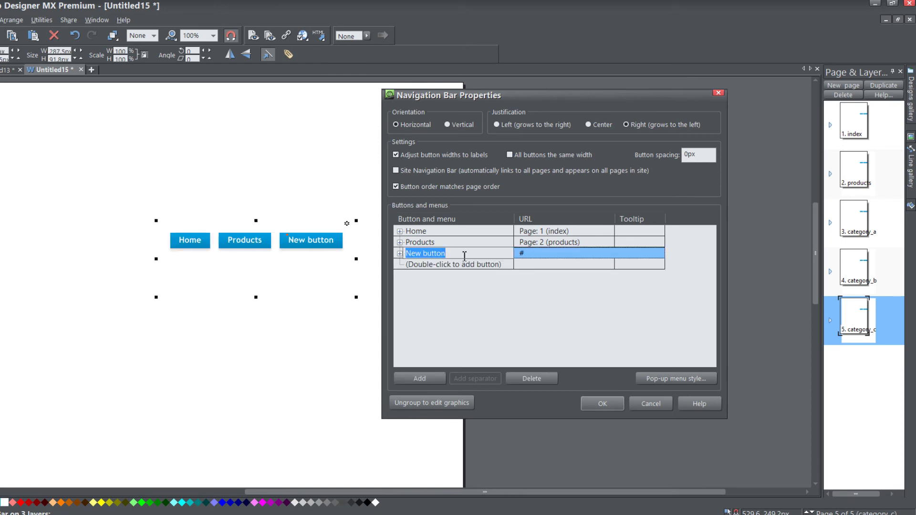
pyautogui.write('Services')
pyautogui.press('Return')
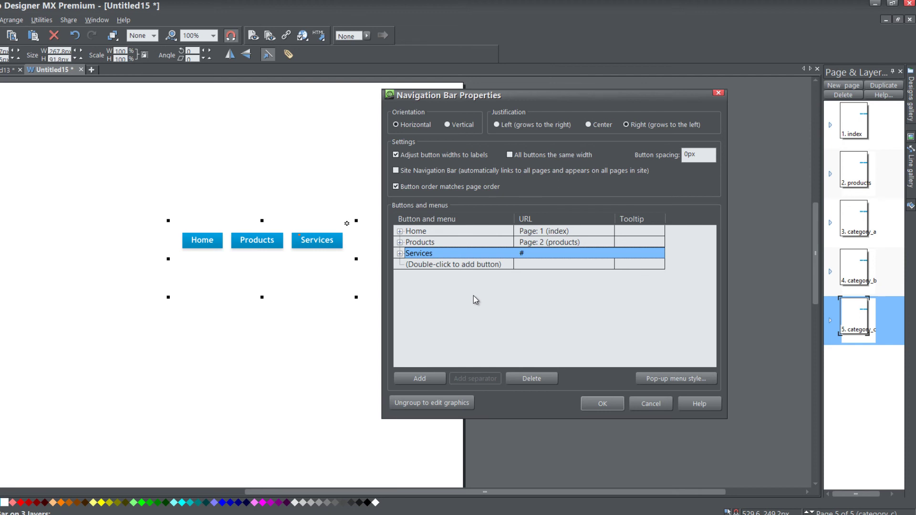
pyautogui.click(608, 406)
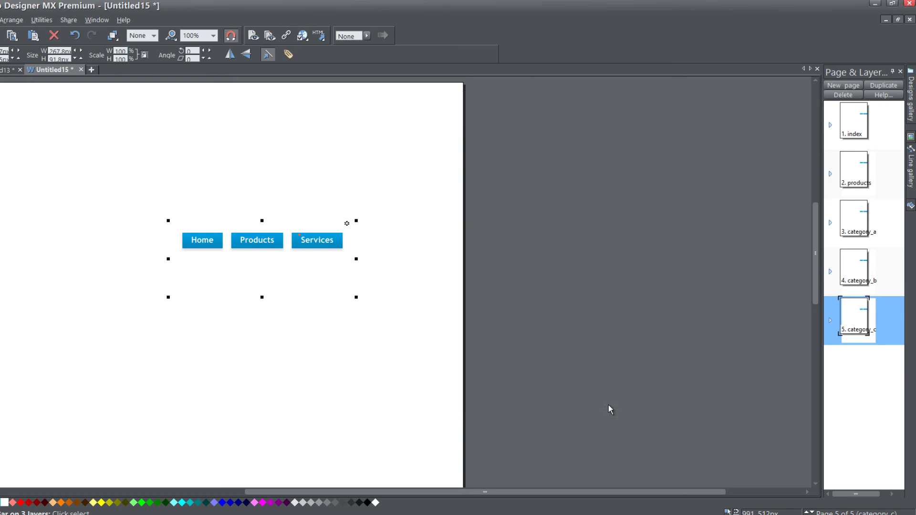
# - Add a new page after category_c and name it services
pyautogui.click(848, 91)
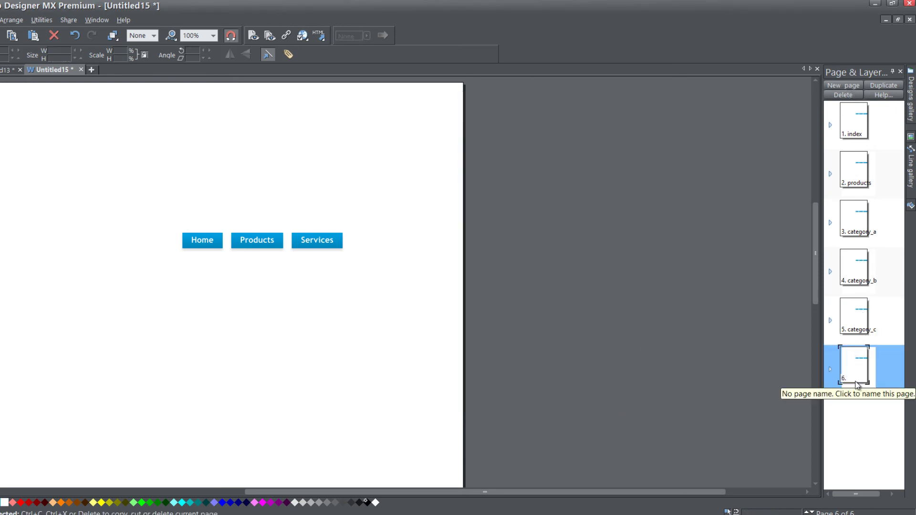
pyautogui.click(858, 385)
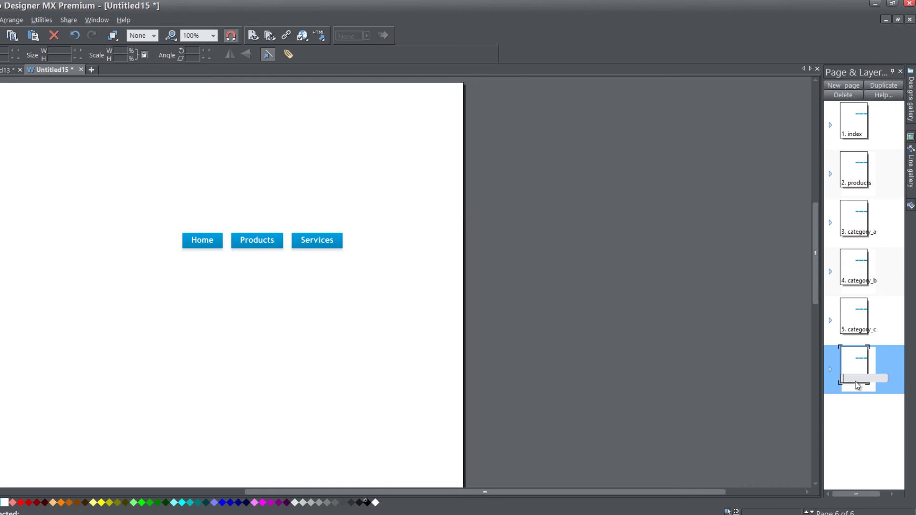
pyautogui.write('servics')
pyautogui.press('BackSpace')
pyautogui.write('es')
pyautogui.press('Return')
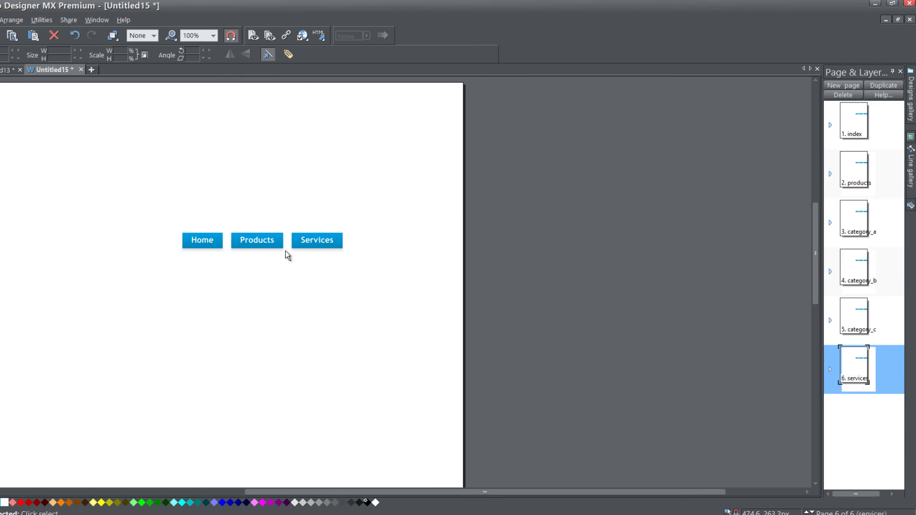
# - Link the Services button to the services page and apply the navigation bar properties
pyautogui.doubleClick(296, 247)
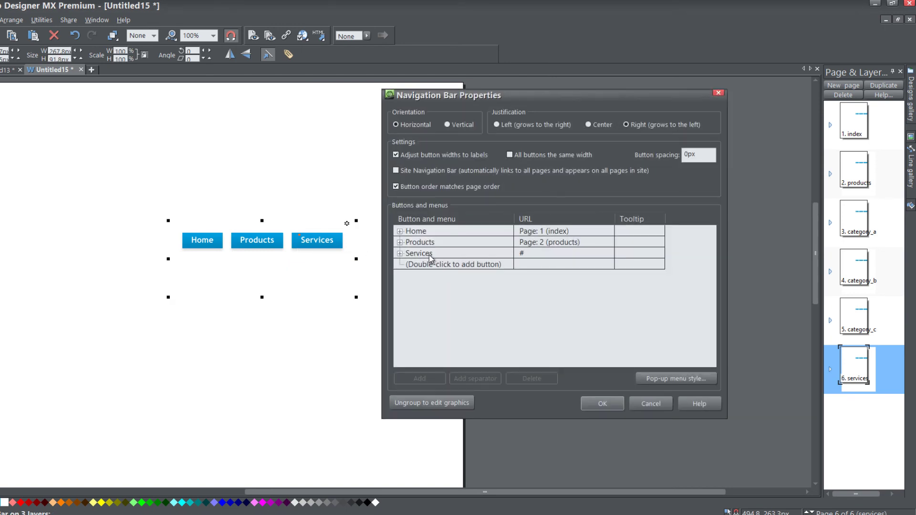
pyautogui.click(444, 255)
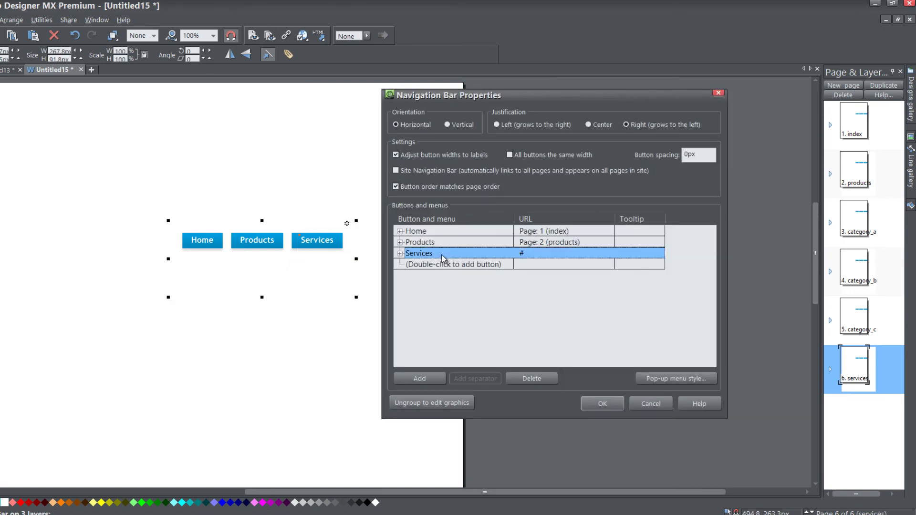
pyautogui.doubleClick(543, 255)
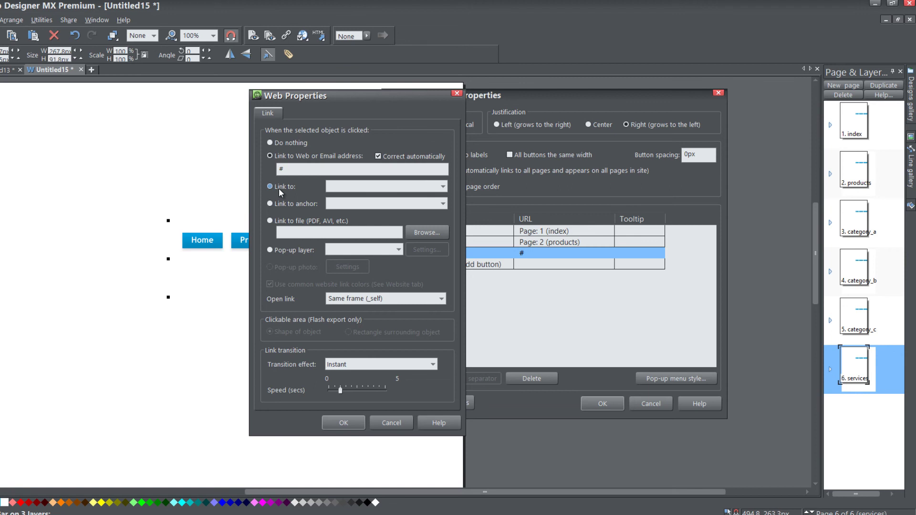
pyautogui.click(371, 187)
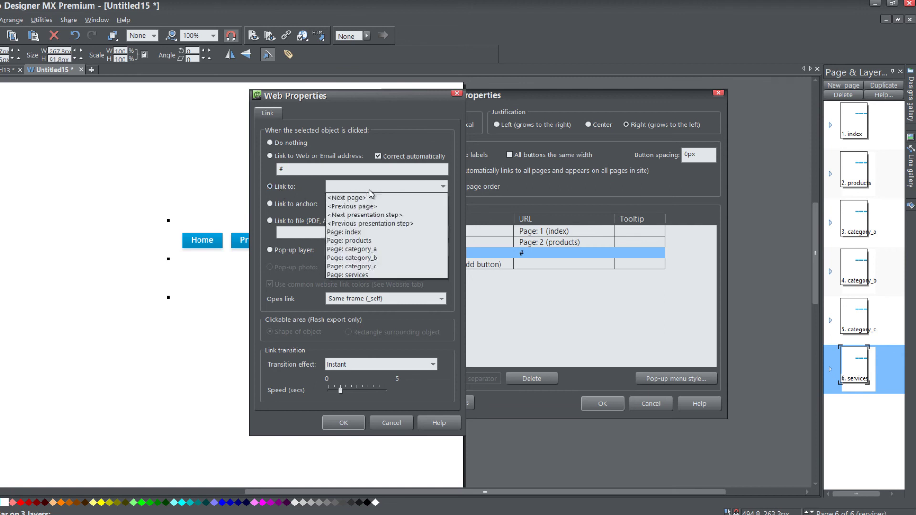
pyautogui.click(363, 275)
pyautogui.click(356, 421)
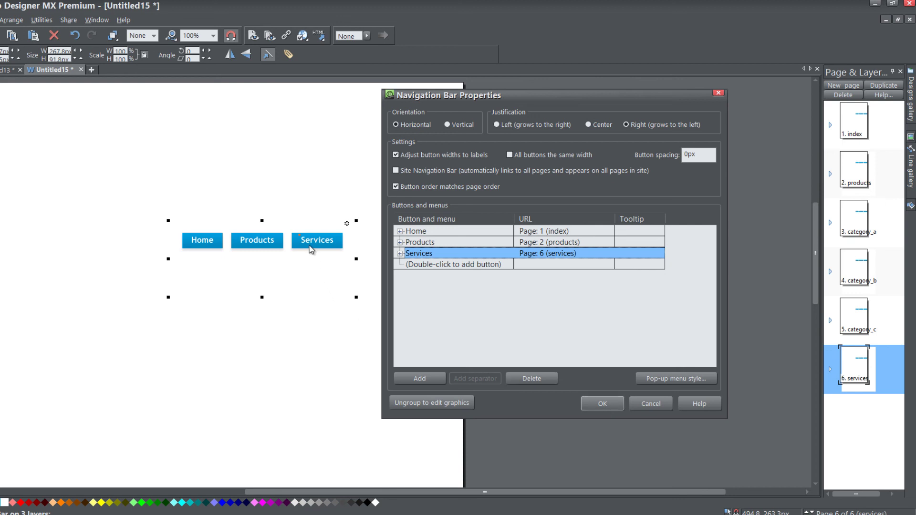
pyautogui.click(602, 404)
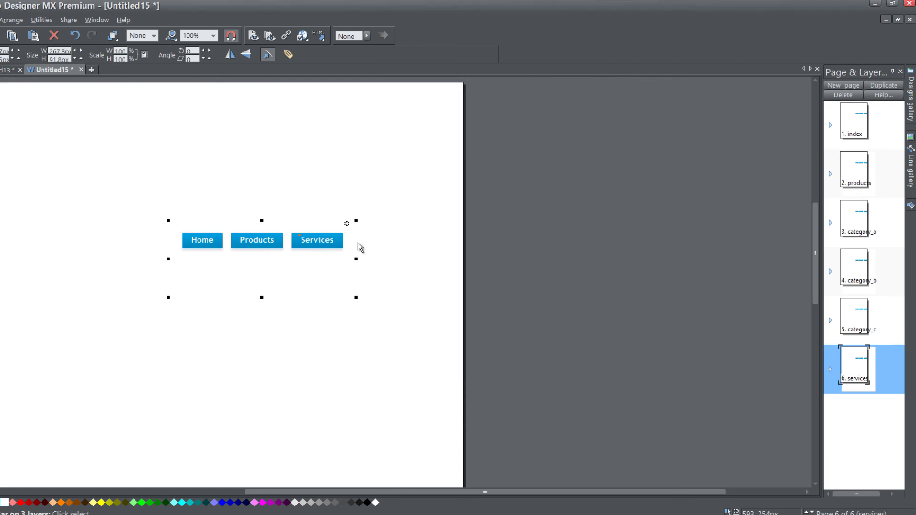
# - Add a new page after the services page and name it about_us
pyautogui.click(844, 85)
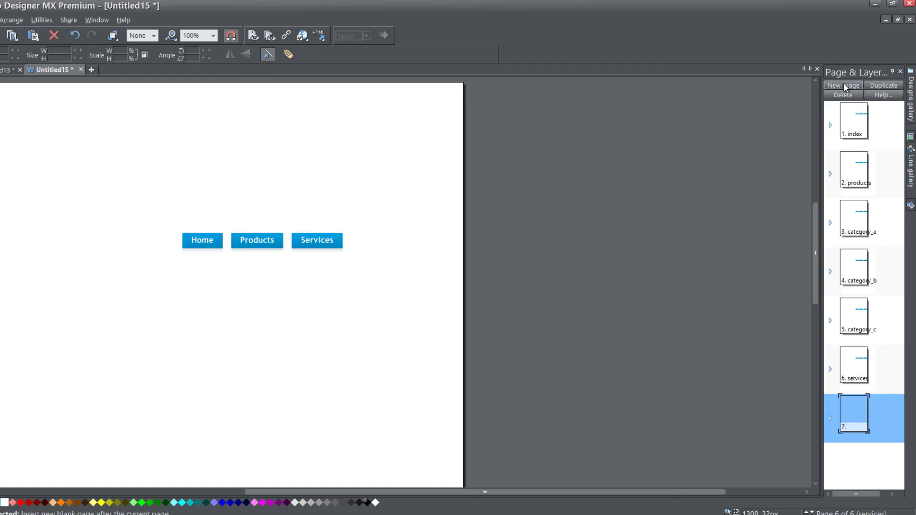
pyautogui.click(854, 428)
pyautogui.write('about')
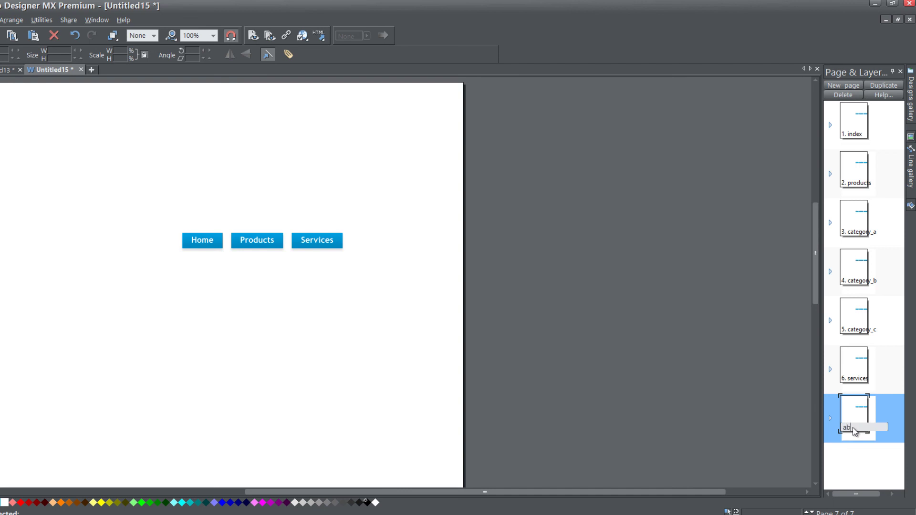
pyautogui.write('_us')
pyautogui.press('Return')
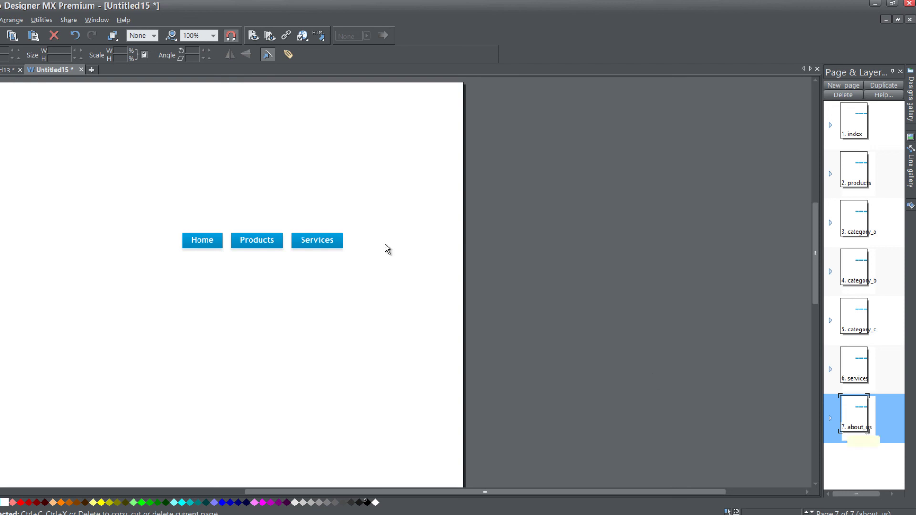
# - Add a button named about_us after Services in the navigation bar
pyautogui.click(317, 243)
pyautogui.doubleClick(316, 242)
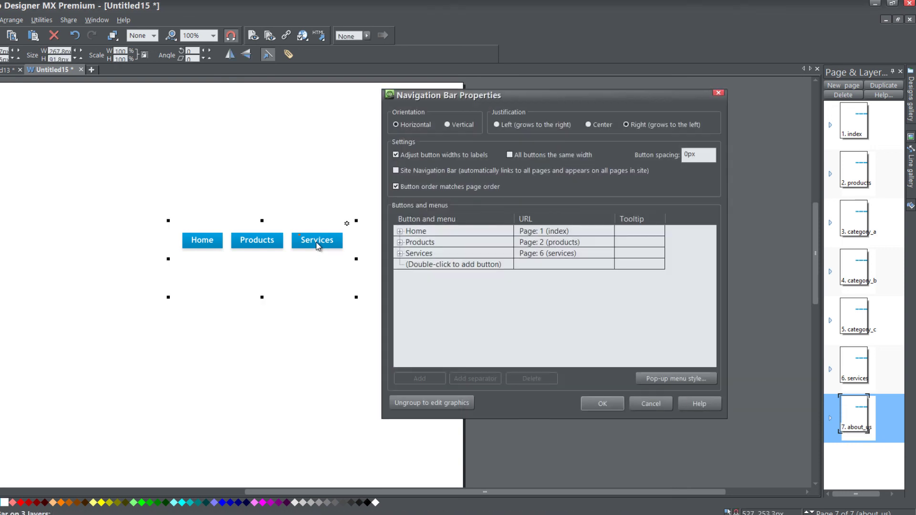
pyautogui.doubleClick(418, 265)
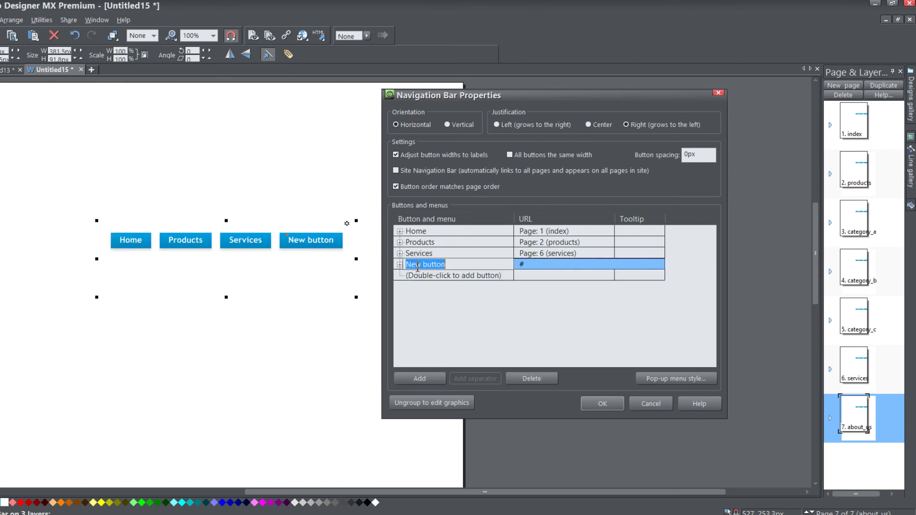
pyautogui.write('about_us')
pyautogui.press('Return')
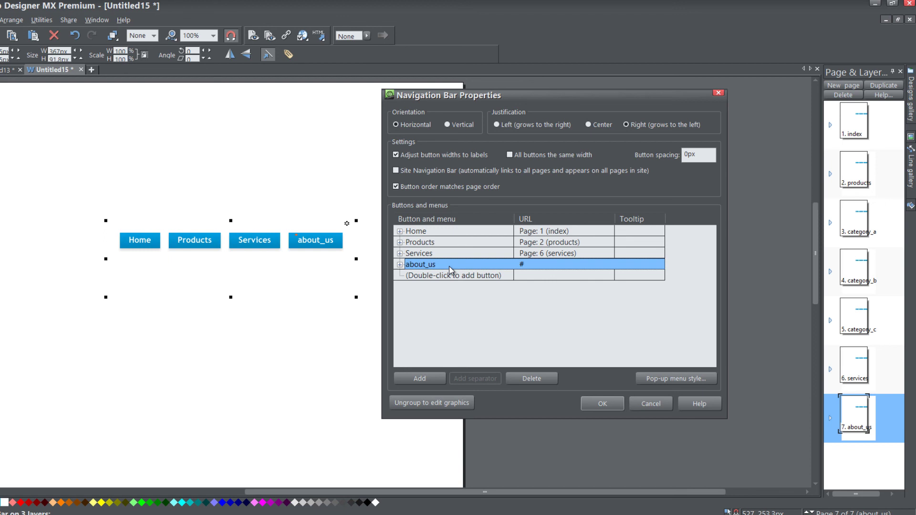
# - Link the about_us button to the about_us page and apply the navigation bar properties
pyautogui.click(544, 267)
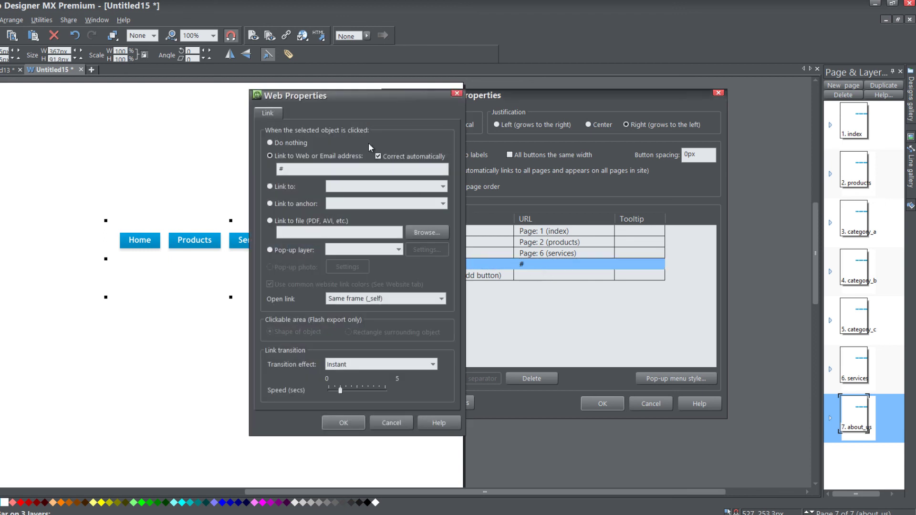
pyautogui.click(270, 187)
pyautogui.click(386, 185)
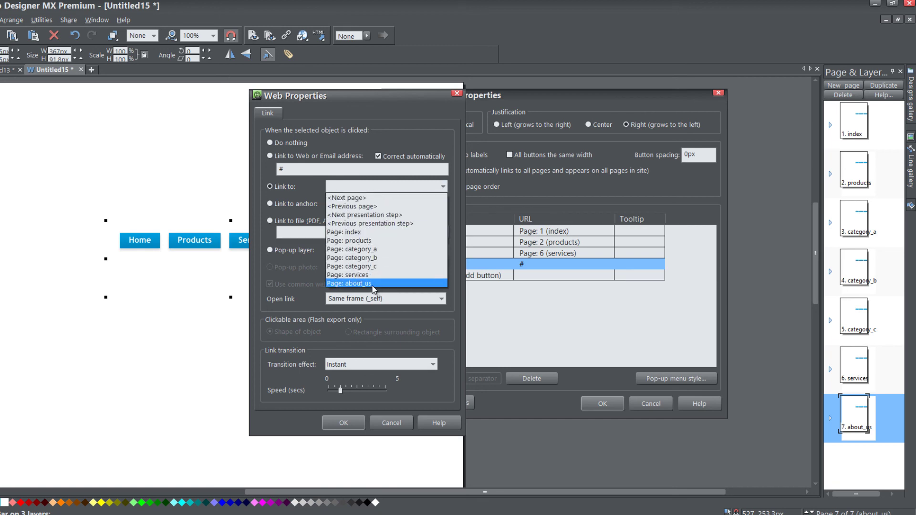
pyautogui.click(372, 284)
pyautogui.click(344, 423)
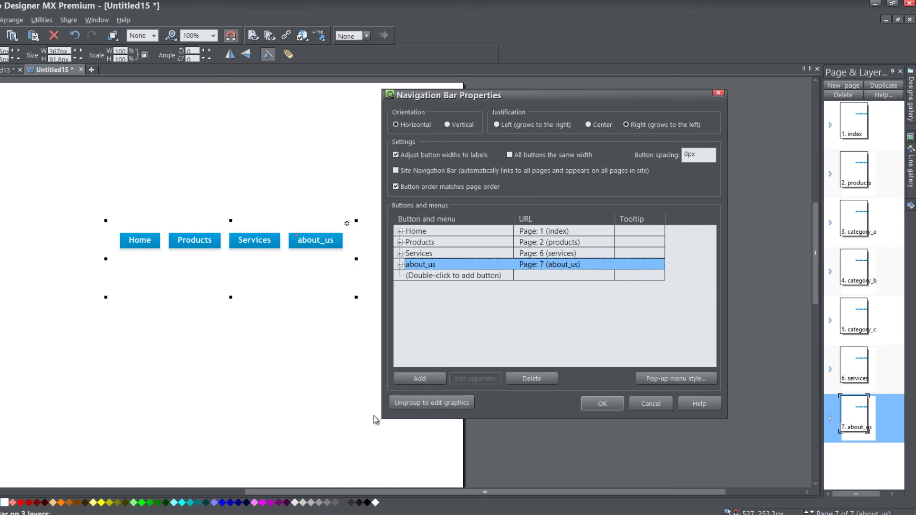
pyautogui.click(596, 403)
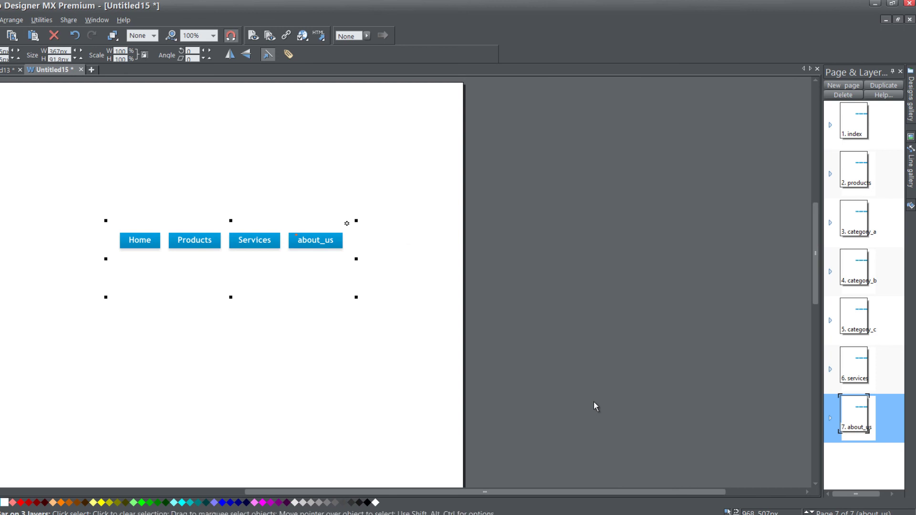